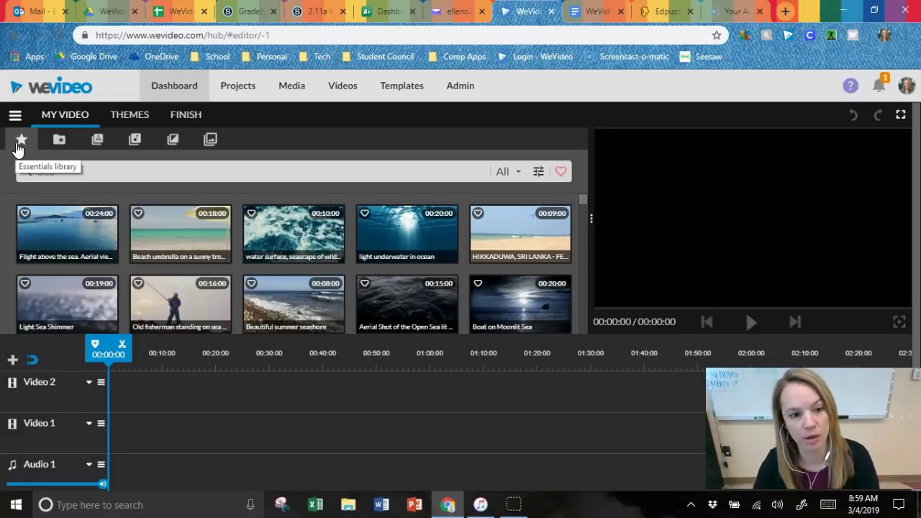
# Replace the current search term in the Essentials library with "school" and run the search
pyautogui.click(82, 174)
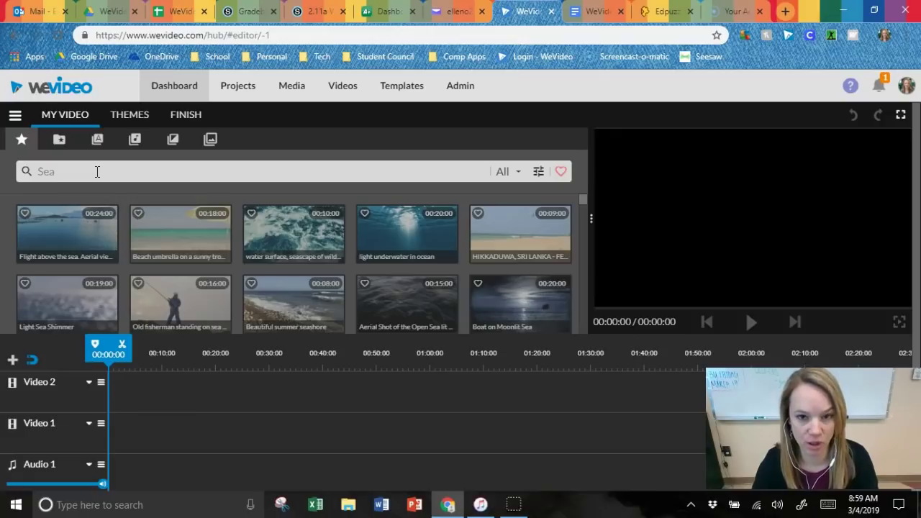
pyautogui.moveTo(41, 195); pyautogui.dragTo(71, 173)
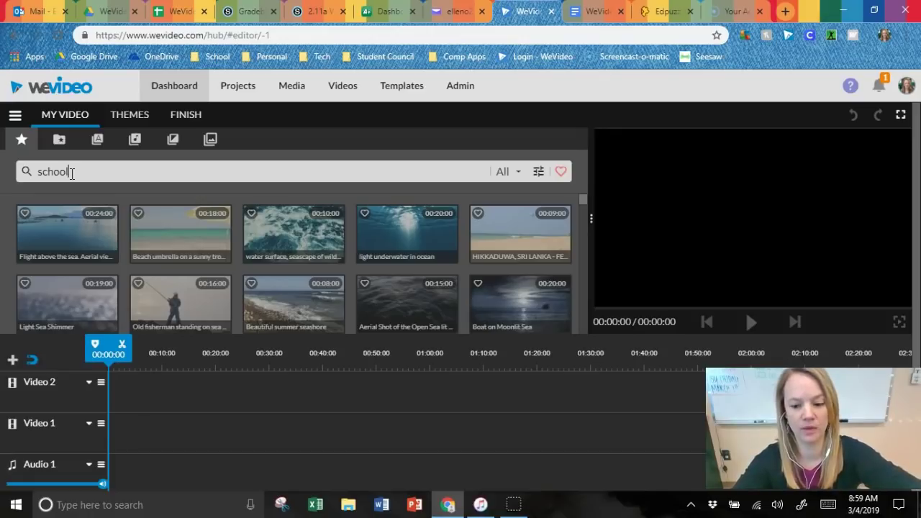
pyautogui.press('Return')
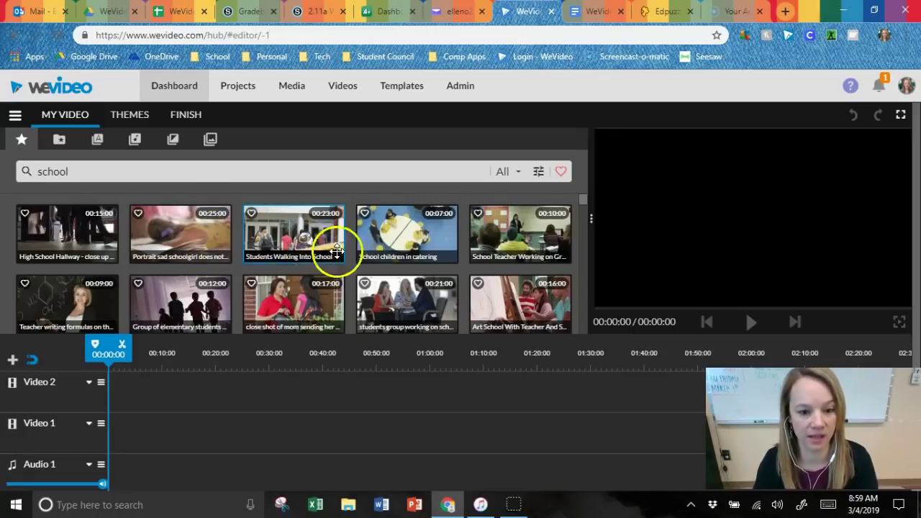
# Mark the clips "Students Walking Into School", "Tilt Up Of Empty Elementary S..." and "School Teacher Giving Lesson" as favorites in the search results
pyautogui.scroll(-5, 487, 268)
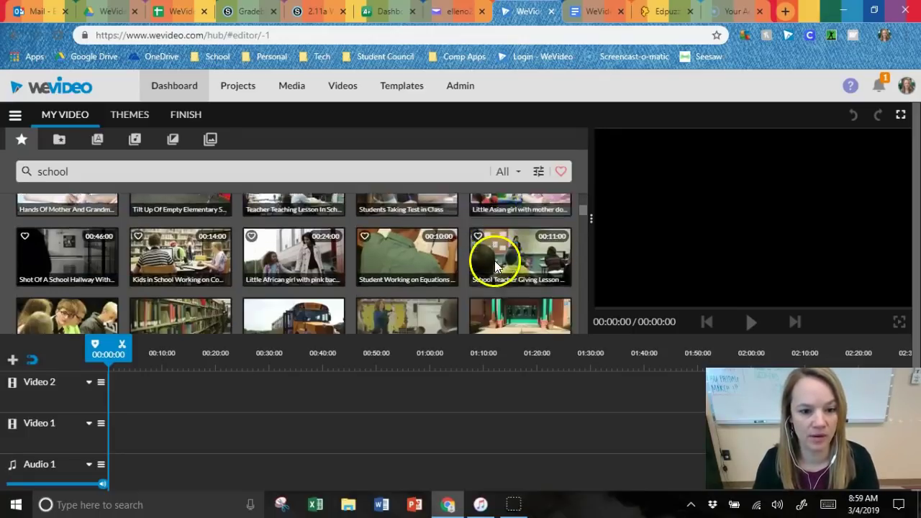
pyautogui.scroll(-10, 496, 256)
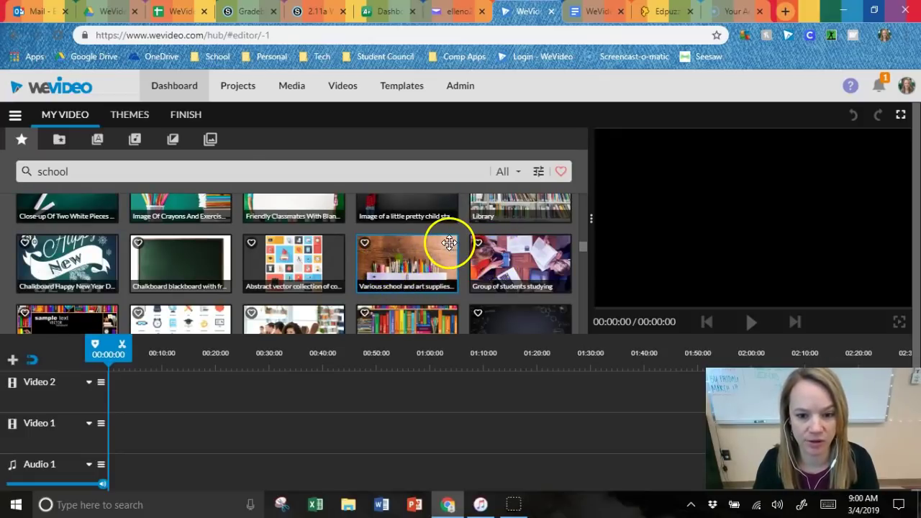
pyautogui.scroll(3, 352, 254)
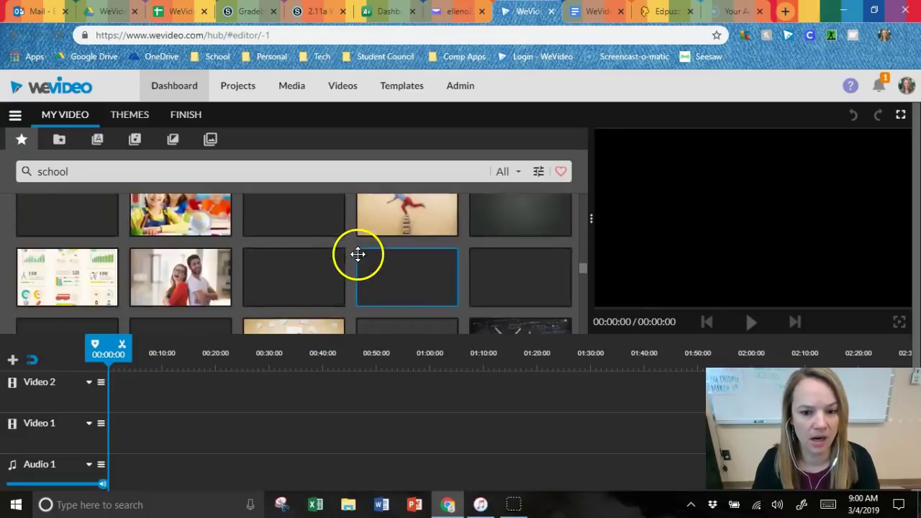
pyautogui.scroll(3, 391, 253)
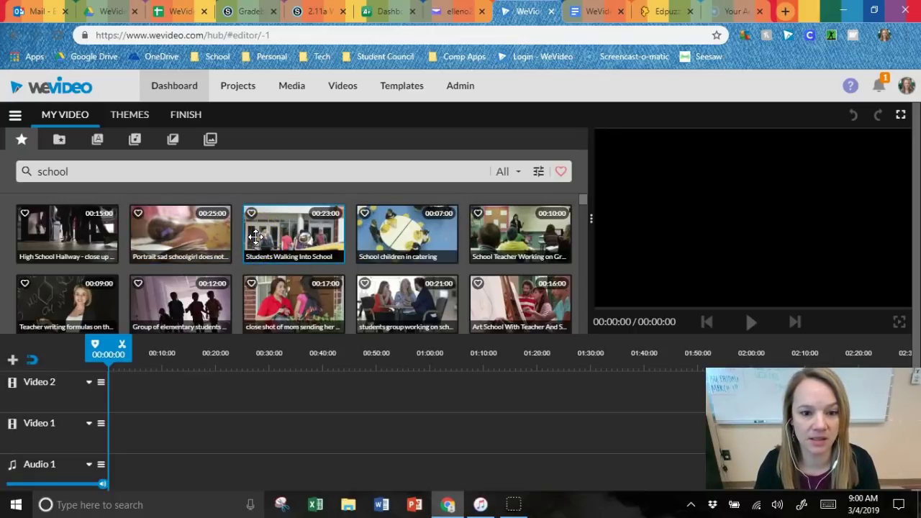
pyautogui.click(252, 214)
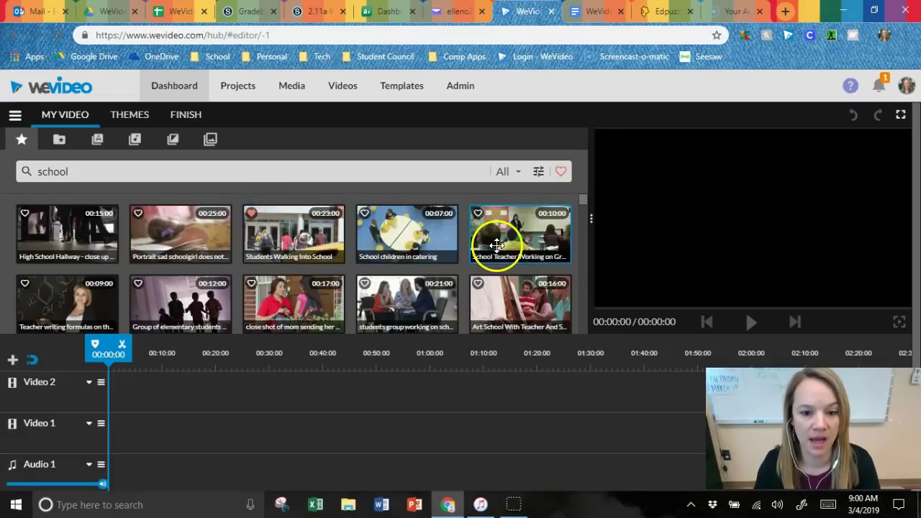
pyautogui.scroll(-3, 496, 245)
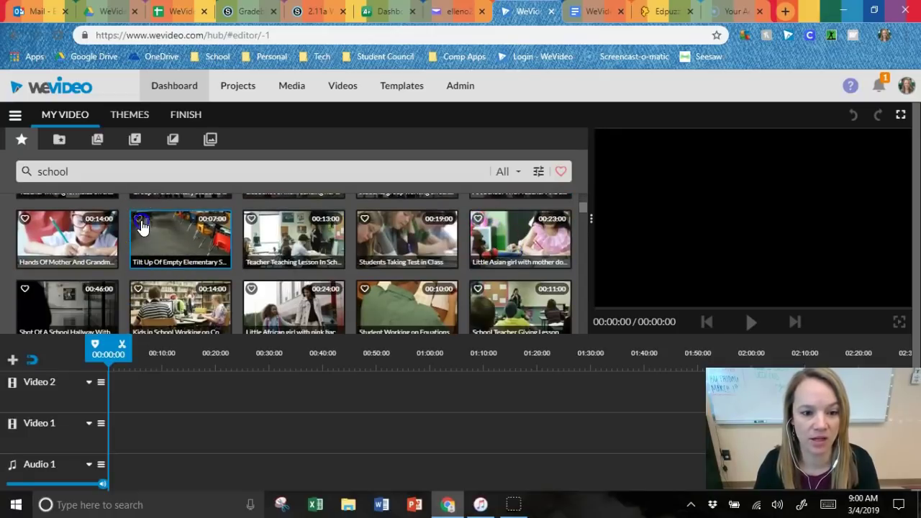
pyautogui.scroll(-2, 386, 254)
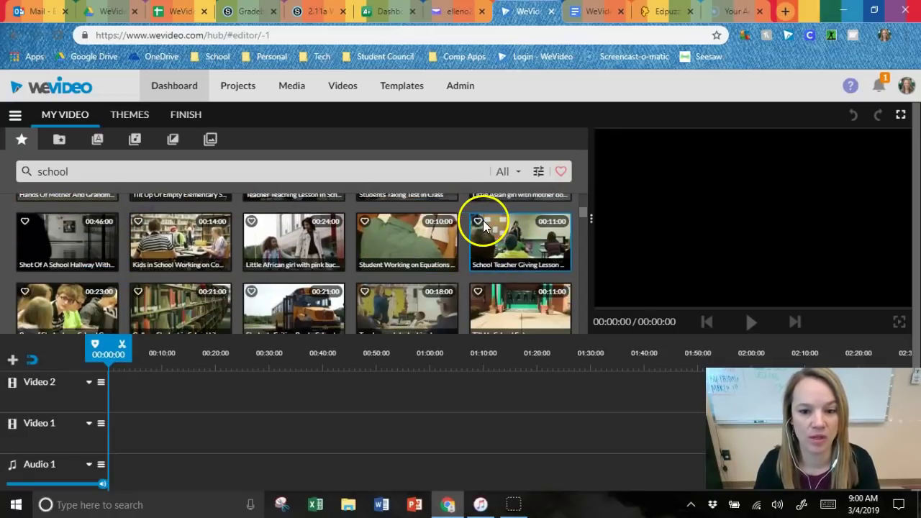
pyautogui.click(478, 222)
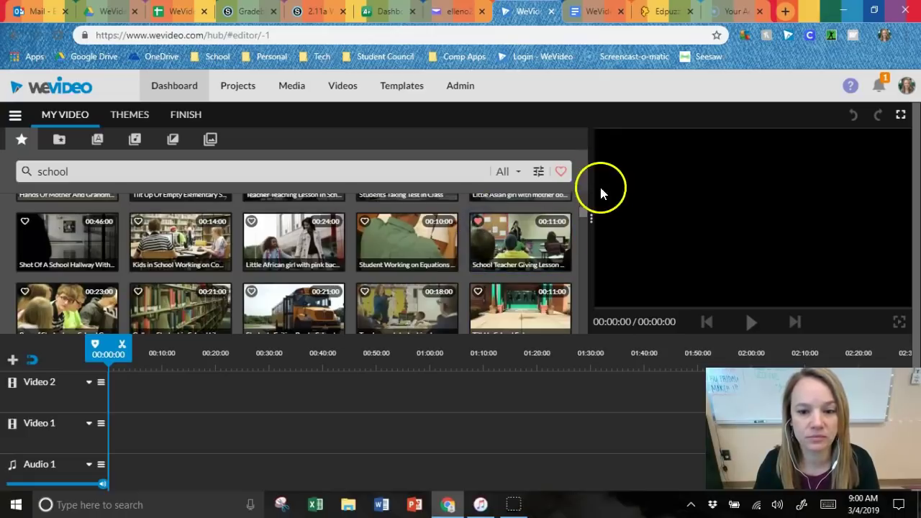
# Show only the favorites and remove the "Students Walking Into School" clip from them
pyautogui.click(561, 172)
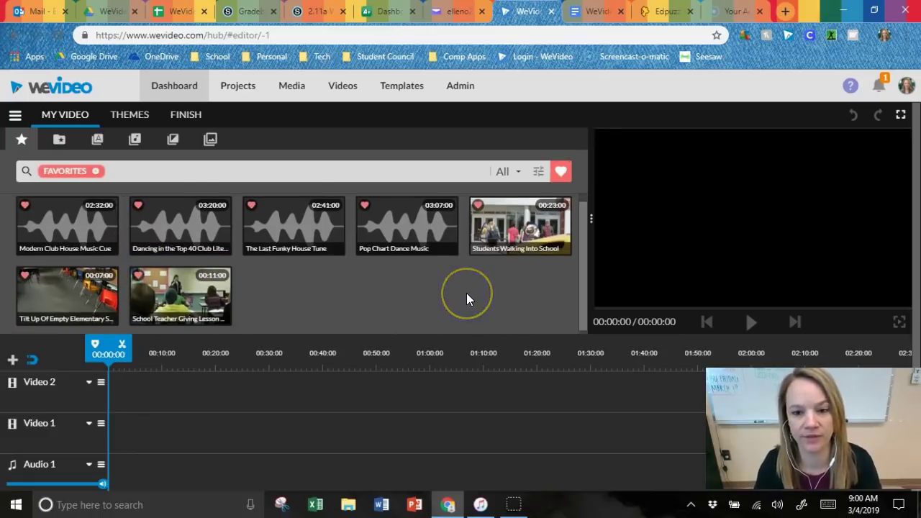
pyautogui.click(478, 212)
pyautogui.click(365, 216)
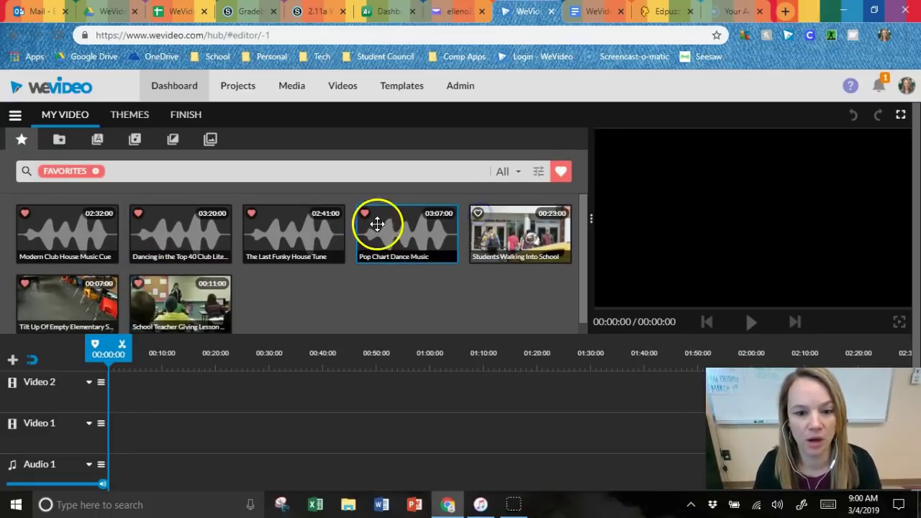
pyautogui.click(139, 302)
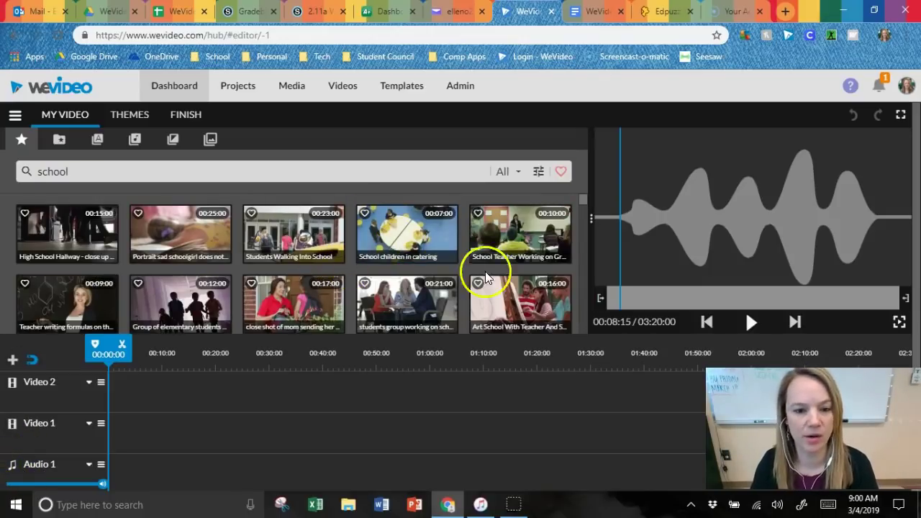
# Open the "School children in catering" clip in the preview and filter the search results by the Videos category
pyautogui.click(403, 236)
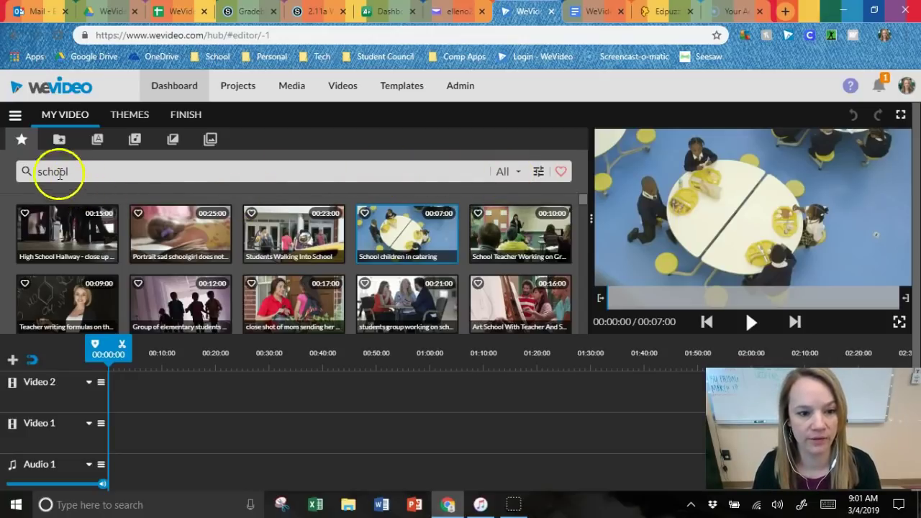
pyautogui.click(504, 171)
pyautogui.click(510, 170)
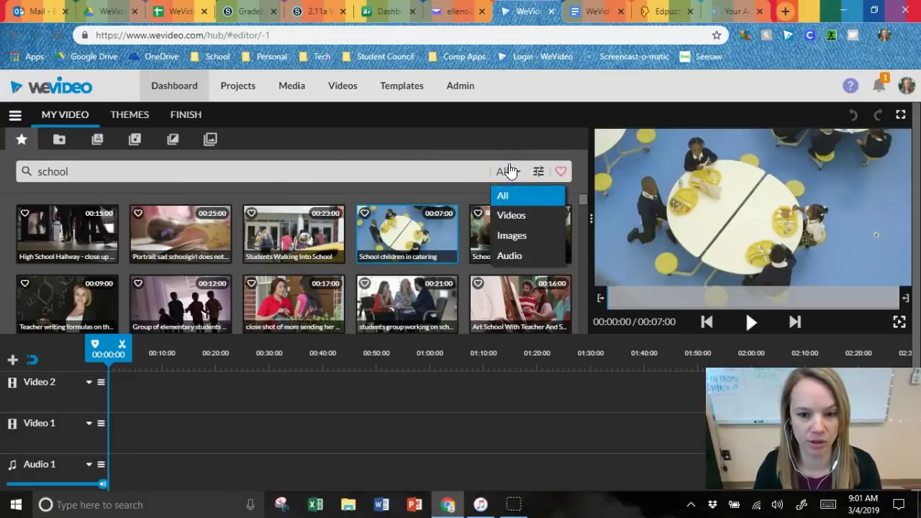
pyautogui.click(515, 221)
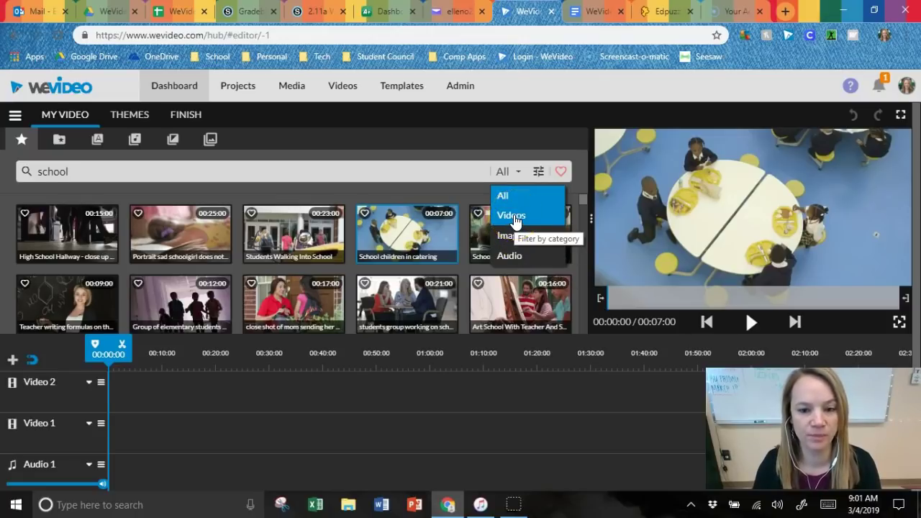
pyautogui.click(513, 216)
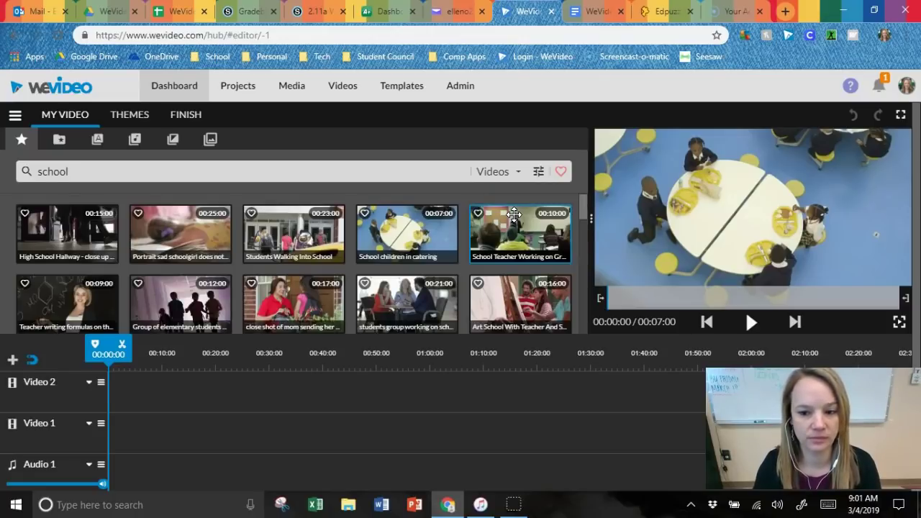
pyautogui.click(353, 236)
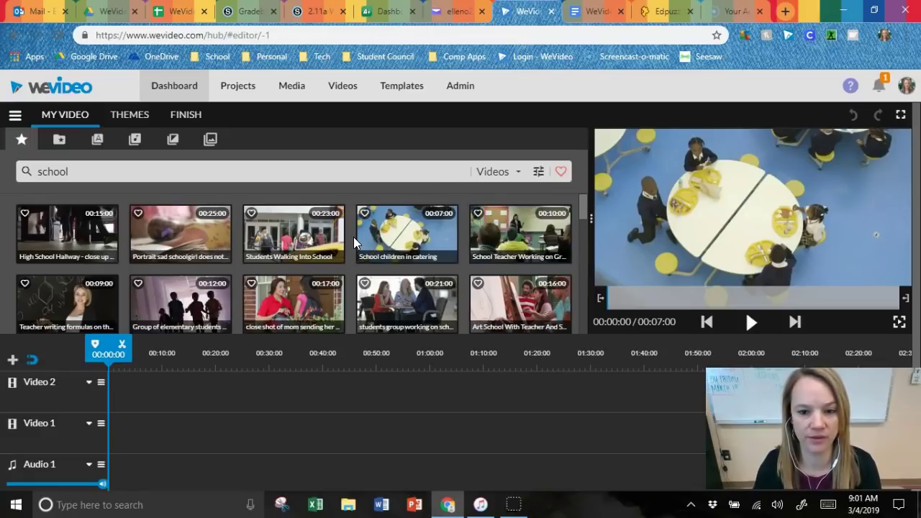
# Turn the Video type off and back on in the search refinement options
pyautogui.click(539, 174)
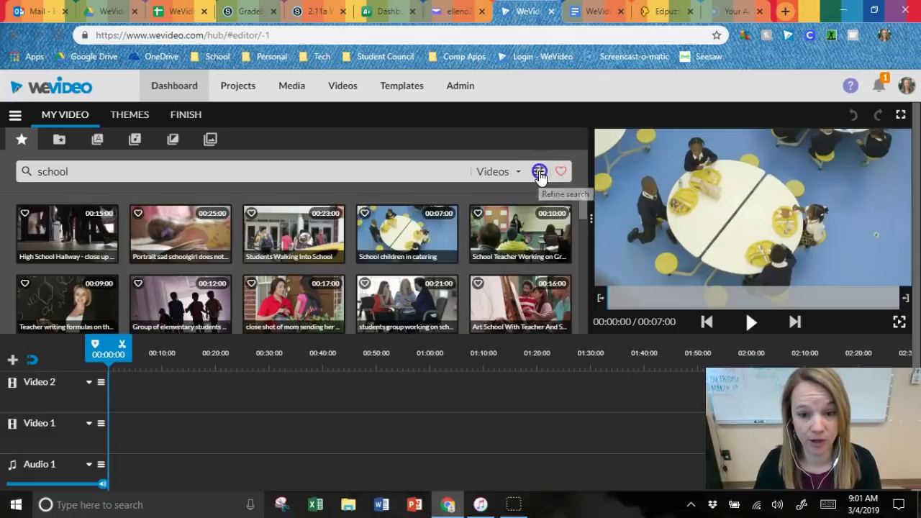
pyautogui.click(552, 240)
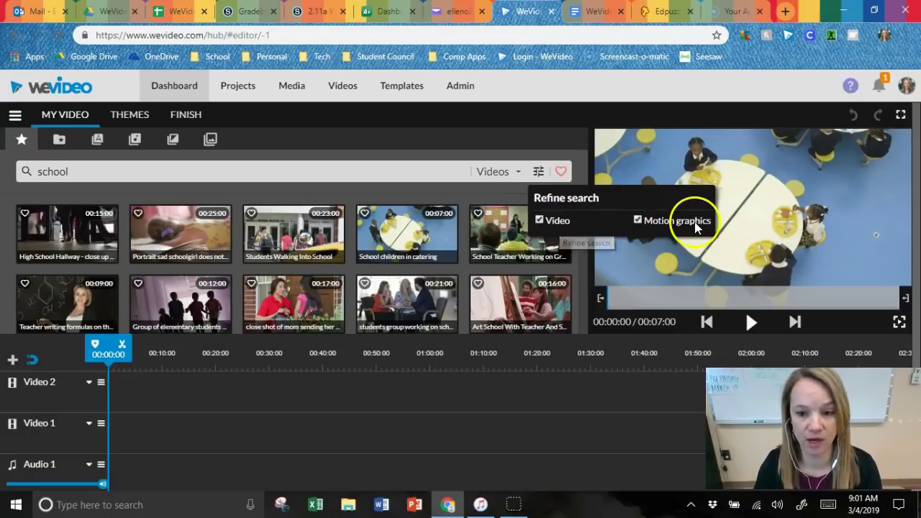
pyautogui.click(548, 221)
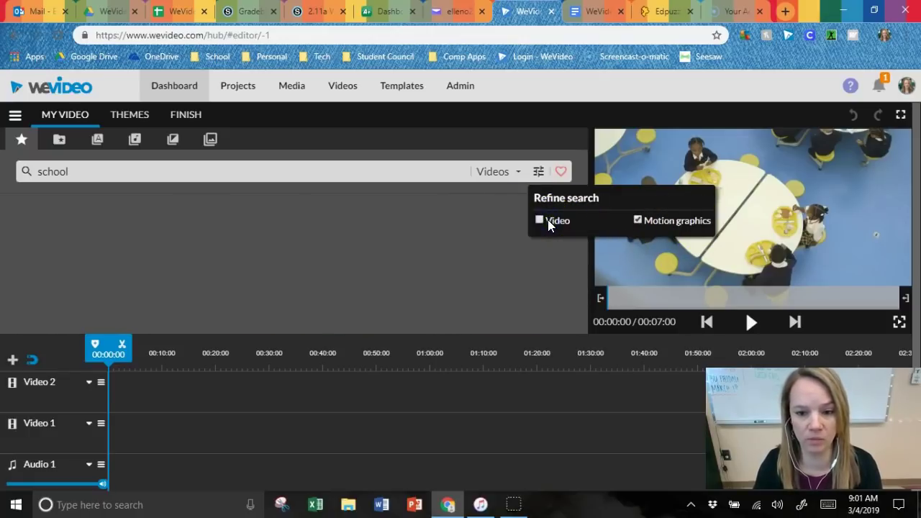
pyautogui.click(548, 220)
# Switch the category filter to All and refine the search so that only Graphics stays selected
pyautogui.click(514, 172)
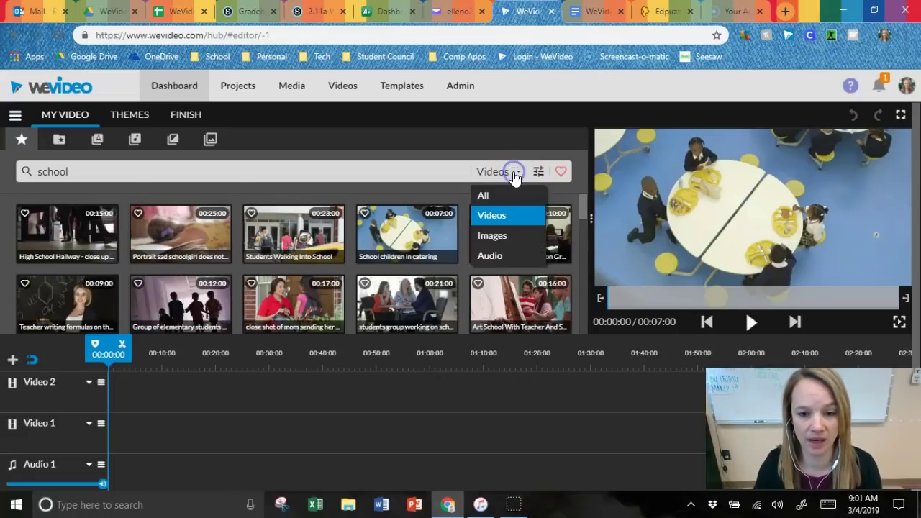
pyautogui.click(507, 197)
pyautogui.click(509, 172)
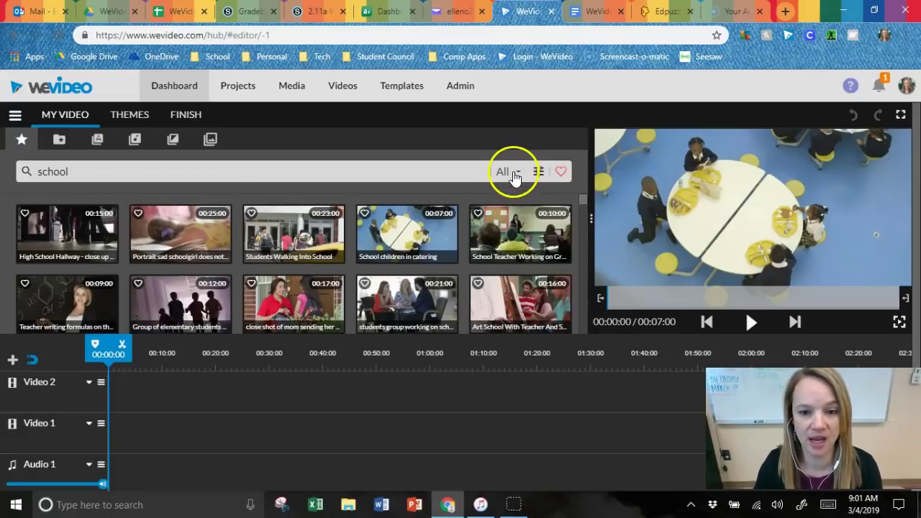
pyautogui.click(539, 172)
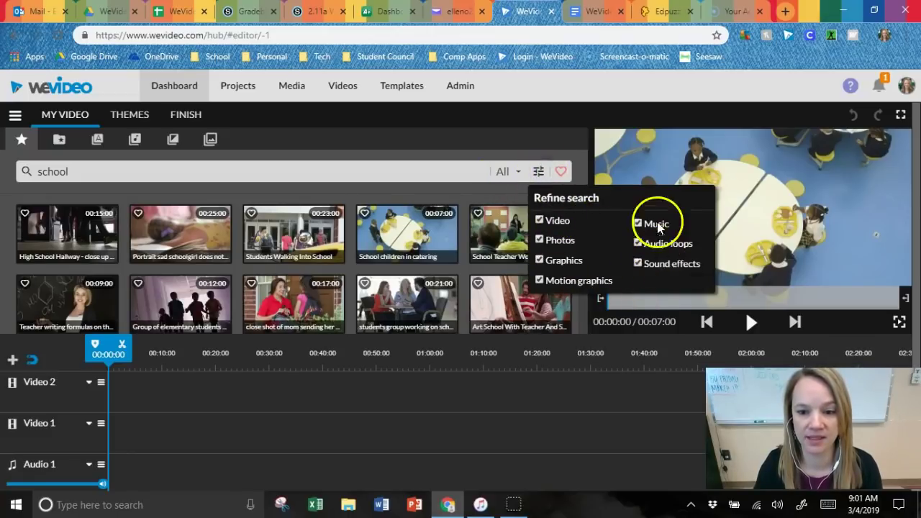
pyautogui.click(558, 220)
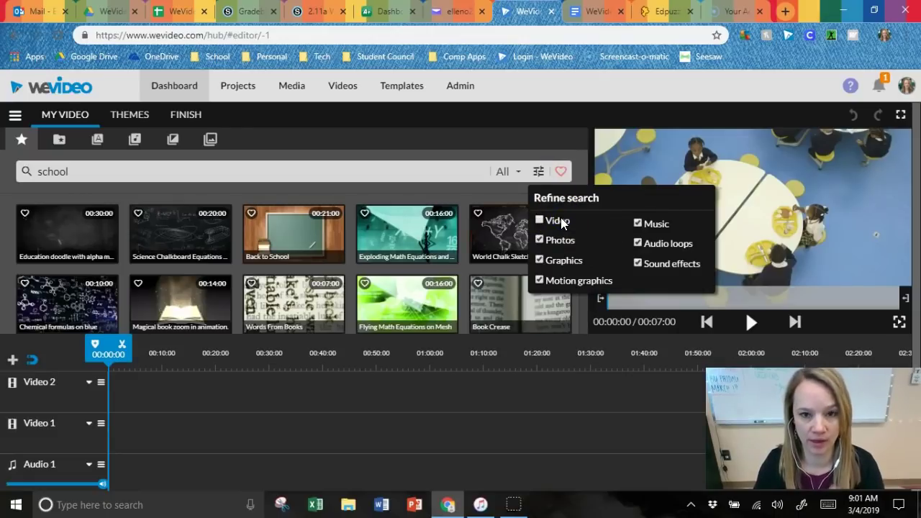
pyautogui.click(563, 242)
pyautogui.click(576, 282)
pyautogui.click(666, 263)
pyautogui.click(658, 243)
pyautogui.click(656, 225)
pyautogui.click(578, 251)
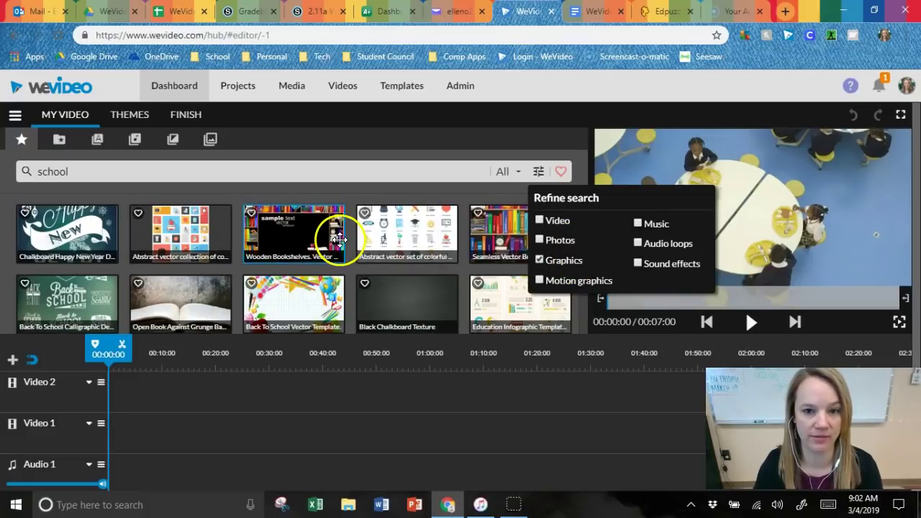
# Filter the "school" results by the Videos category and look through the matching clips
pyautogui.click(512, 172)
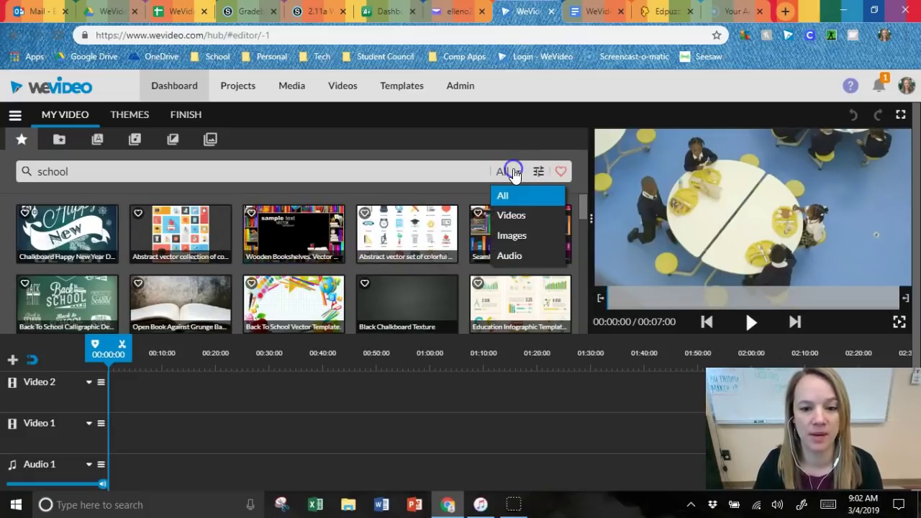
pyautogui.click(518, 214)
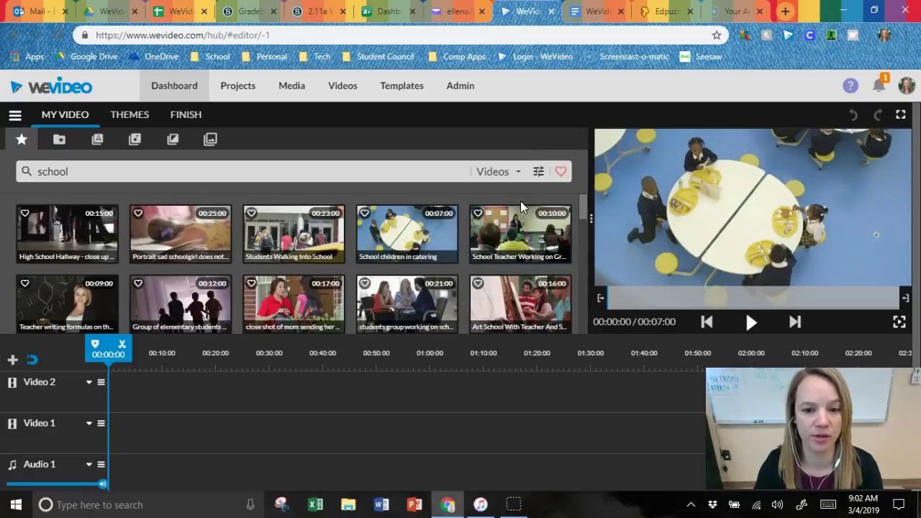
pyautogui.scroll(-5, 432, 284)
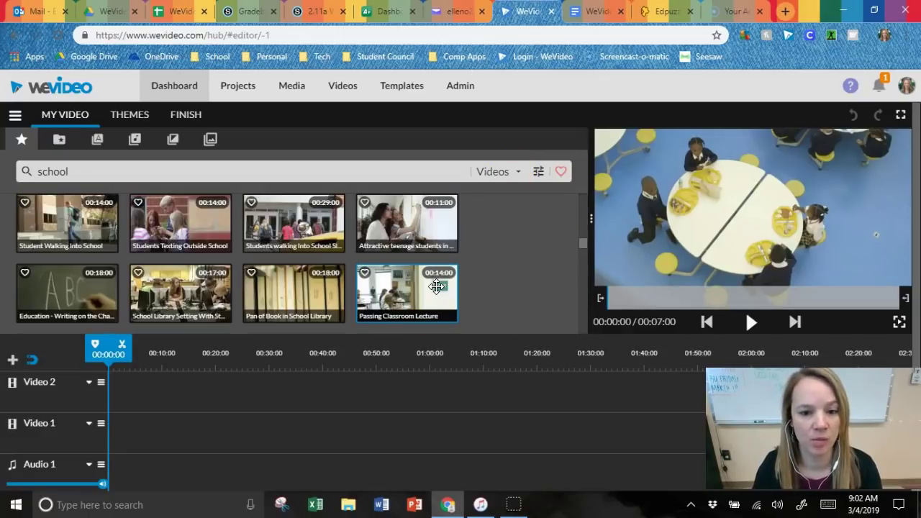
pyautogui.scroll(1, 432, 288)
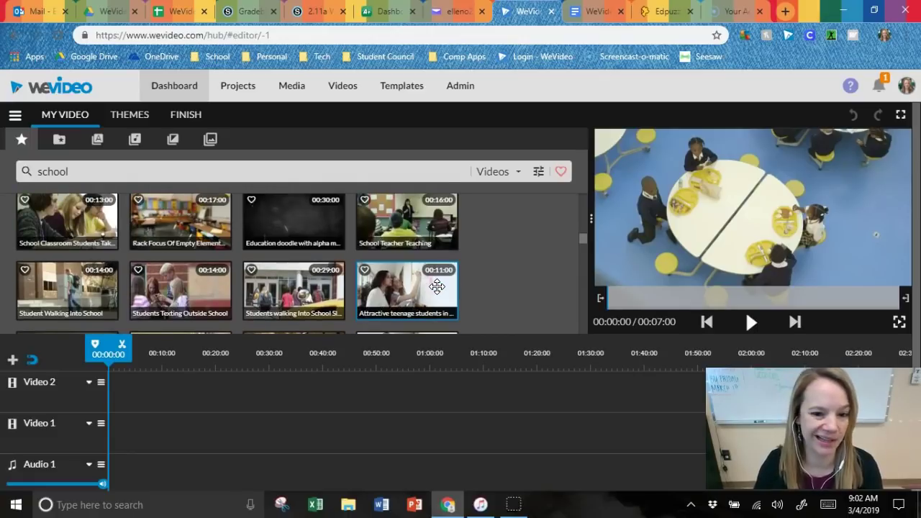
pyautogui.scroll(3, 321, 259)
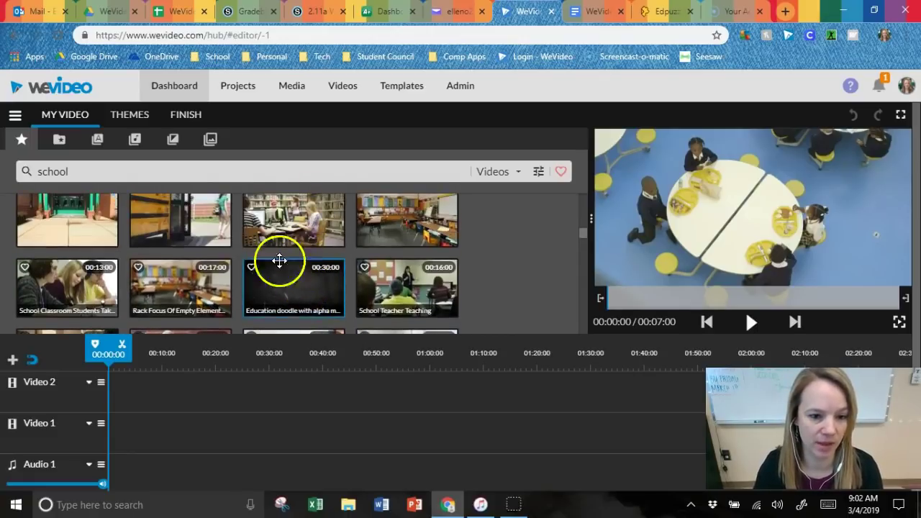
pyautogui.scroll(-2, 322, 271)
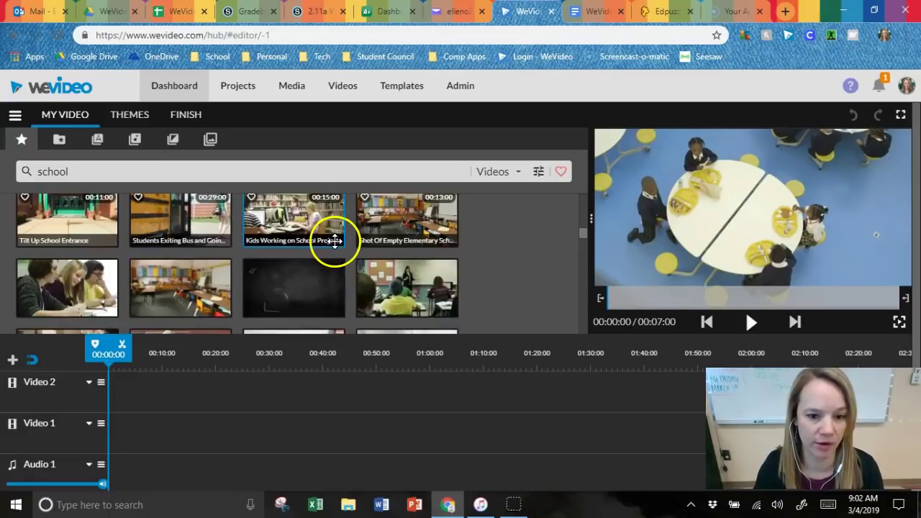
# Preview the 30-second "Education doodle with alpha" clip and place it at the start of the Video 1 track
pyautogui.click(315, 290)
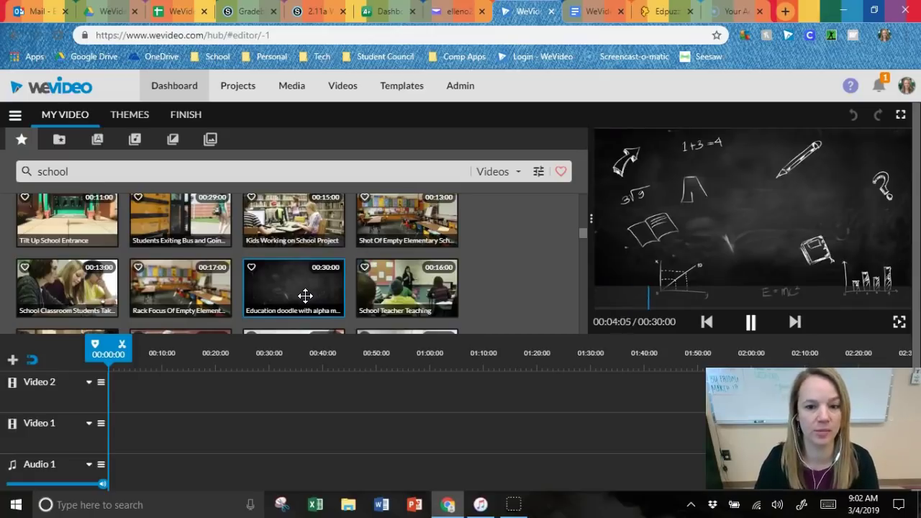
pyautogui.scroll(-1, 305, 295)
pyautogui.moveTo(281, 249)
pyautogui.mouseDown()
pyautogui.moveTo(300, 226)
pyautogui.moveTo(150, 362)
pyautogui.moveTo(146, 413)
pyautogui.moveTo(123, 429)
pyautogui.mouseUp()
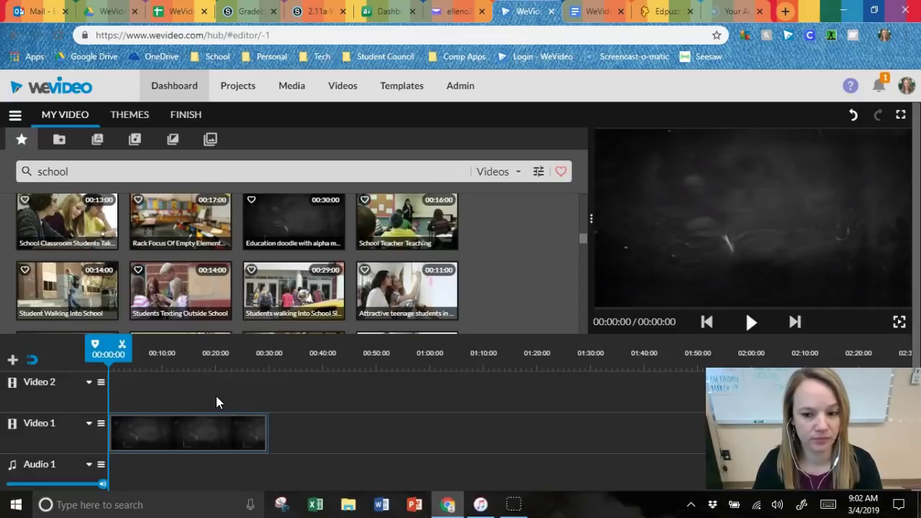
# Play the first seconds of the doodle clip from the start of the timeline and pause it
pyautogui.click(336, 279)
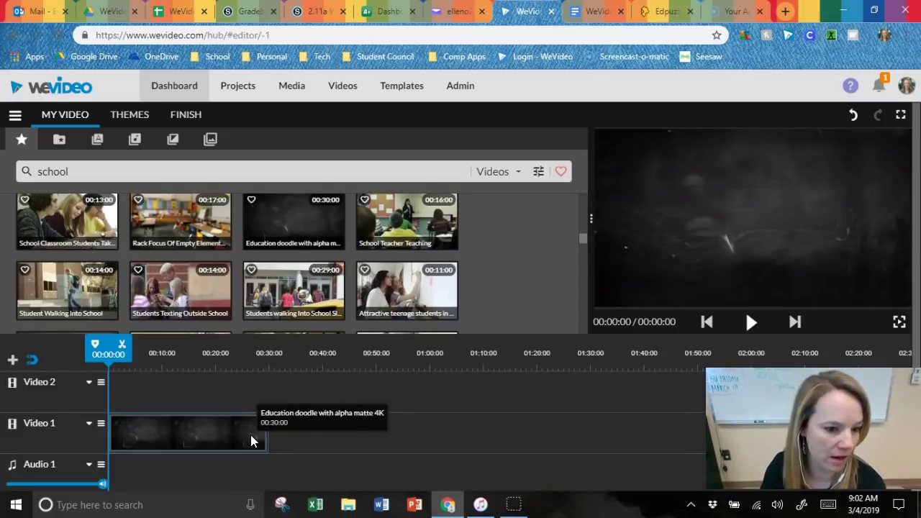
pyautogui.click(337, 436)
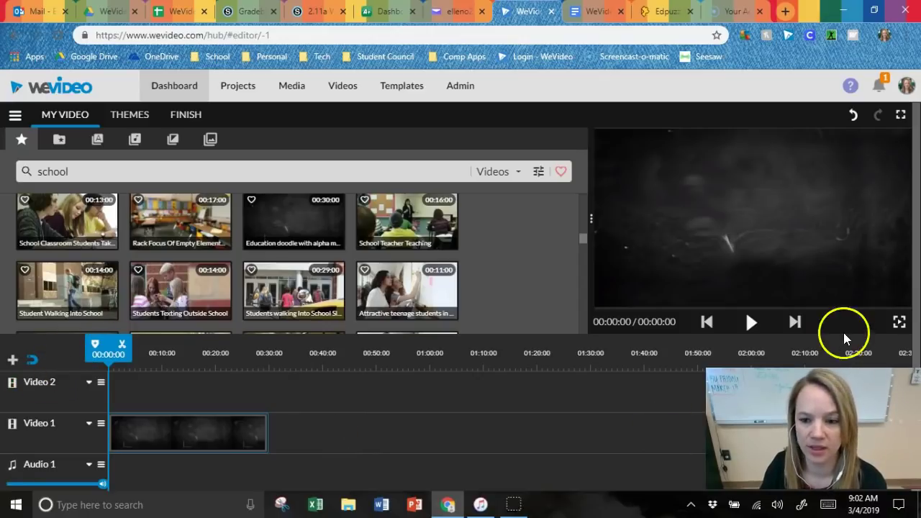
pyautogui.click(751, 323)
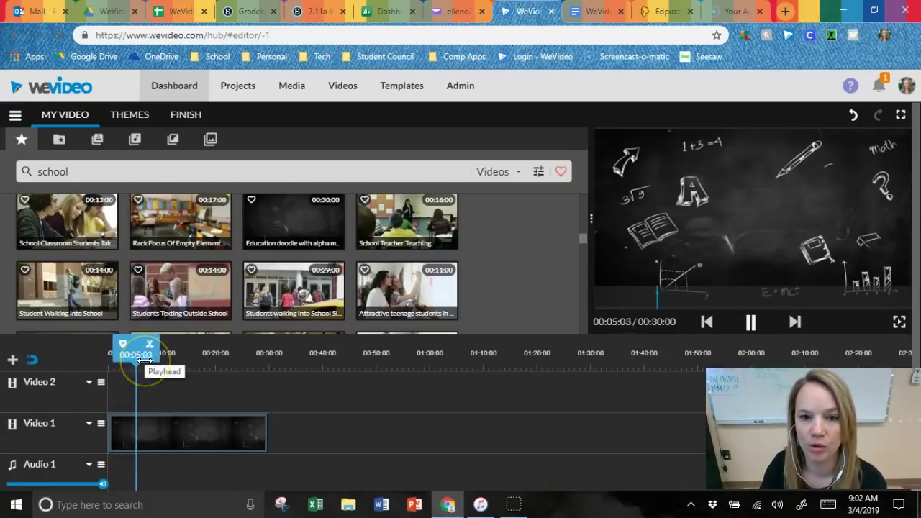
pyautogui.click(752, 323)
# Split the doodle clip on Video 1 at 00:06:17
pyautogui.moveTo(153, 350)
pyautogui.mouseDown()
pyautogui.moveTo(122, 353)
pyautogui.moveTo(251, 371)
pyautogui.moveTo(136, 382)
pyautogui.moveTo(150, 385)
pyautogui.mouseUp()
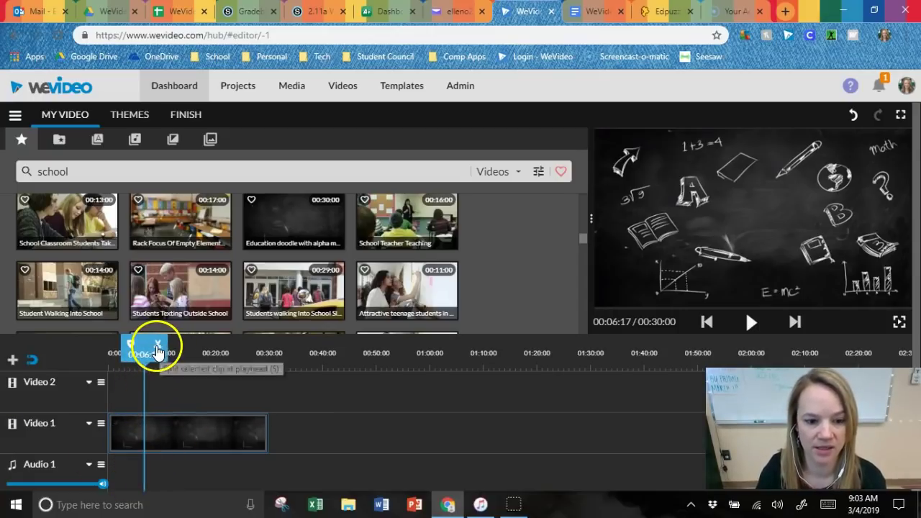
pyautogui.click(159, 347)
pyautogui.moveTo(179, 425)
pyautogui.mouseDown()
pyautogui.moveTo(223, 420)
pyautogui.moveTo(179, 430)
pyautogui.mouseUp()
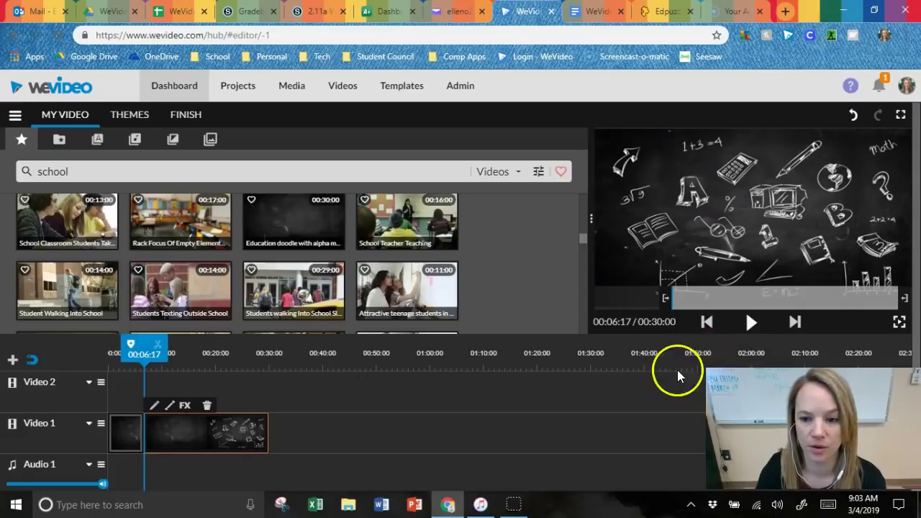
# Split the longer doodle piece on Video 1 at 00:15:12
pyautogui.moveTo(146, 350); pyautogui.dragTo(193, 354)
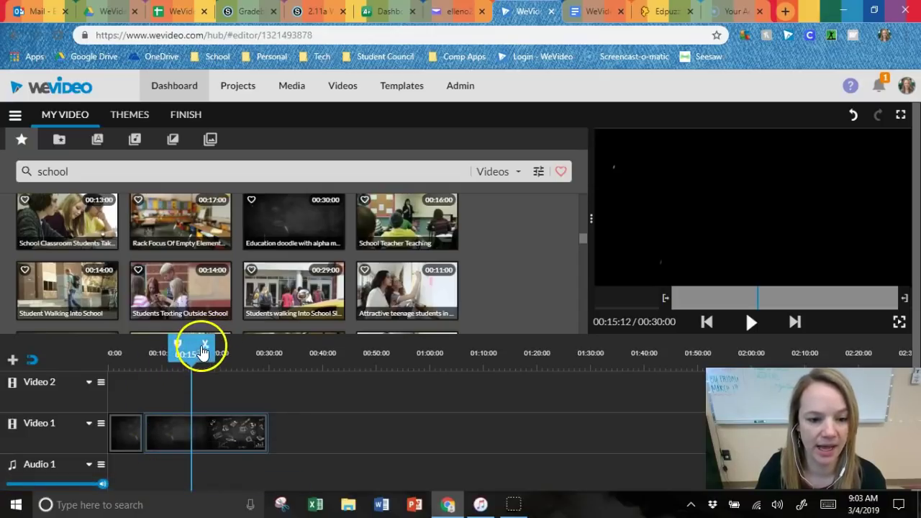
pyautogui.click(208, 348)
pyautogui.moveTo(150, 431); pyautogui.dragTo(206, 354)
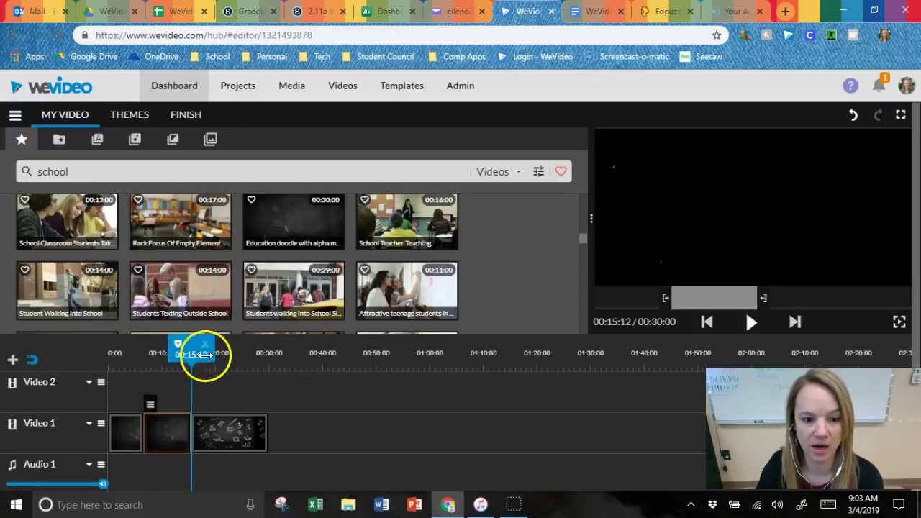
# Delete the middle piece of the split doodle clip from Video 1
pyautogui.click(246, 432)
pyautogui.click(151, 438)
pyautogui.click(197, 431)
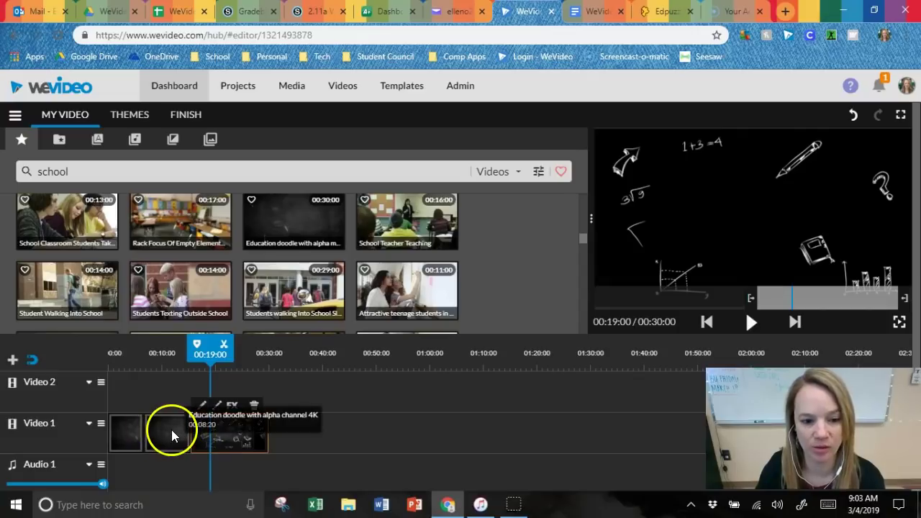
pyautogui.click(172, 429)
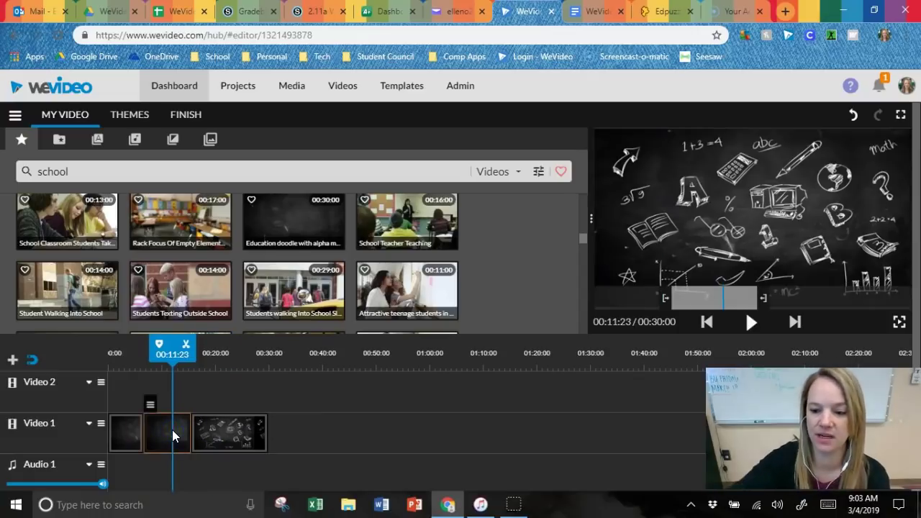
pyautogui.press('Delete')
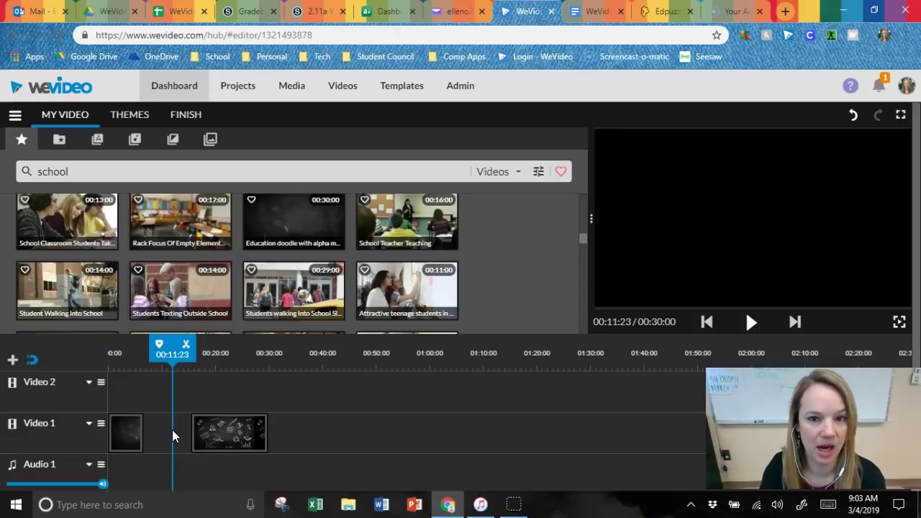
# Move the playhead to 00:14:23, just before the last piece of the doodle clip
pyautogui.click(189, 397)
pyautogui.moveTo(173, 352); pyautogui.dragTo(194, 350)
pyautogui.click(225, 376)
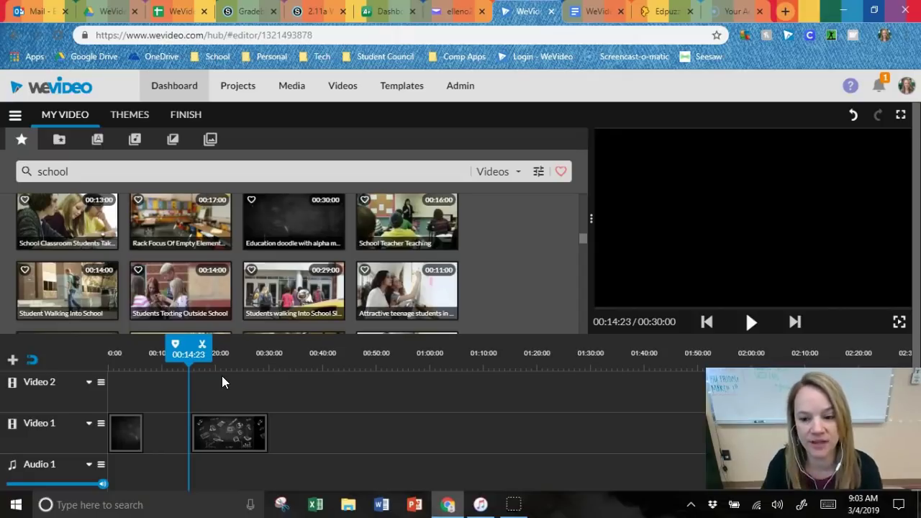
pyautogui.click(605, 417)
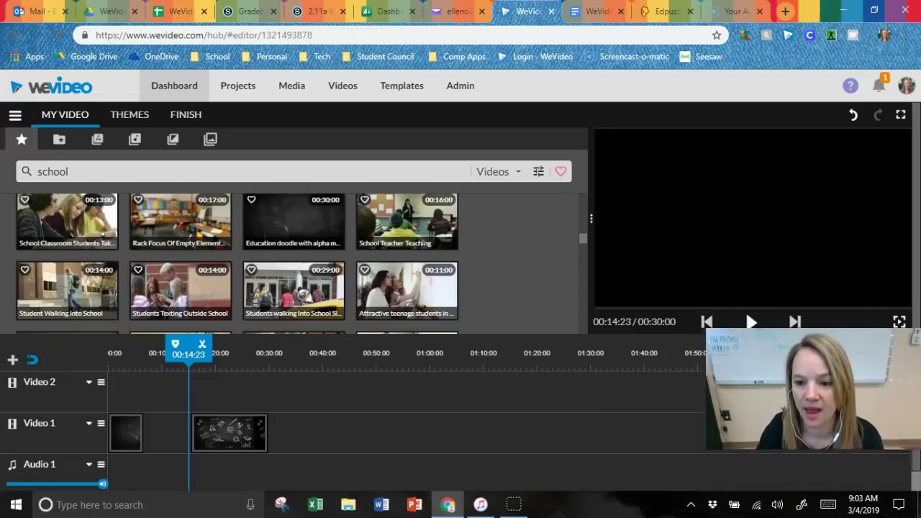
# Zoom the timeline in and back out, placing the playhead at 00:15:16 while enlarged and at 00:11:05 in the full view
pyautogui.scroll(-1, 884, 445)
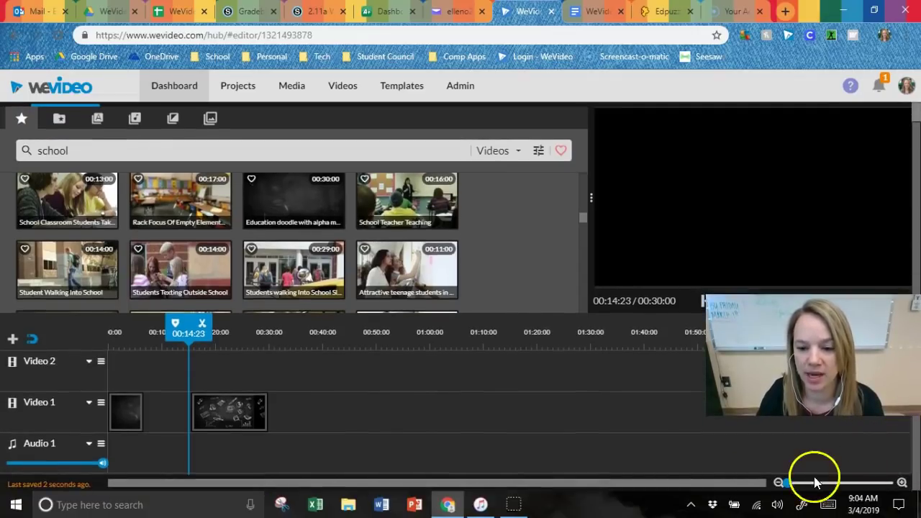
pyautogui.moveTo(787, 482); pyautogui.dragTo(796, 482)
pyautogui.moveTo(511, 332); pyautogui.dragTo(534, 332)
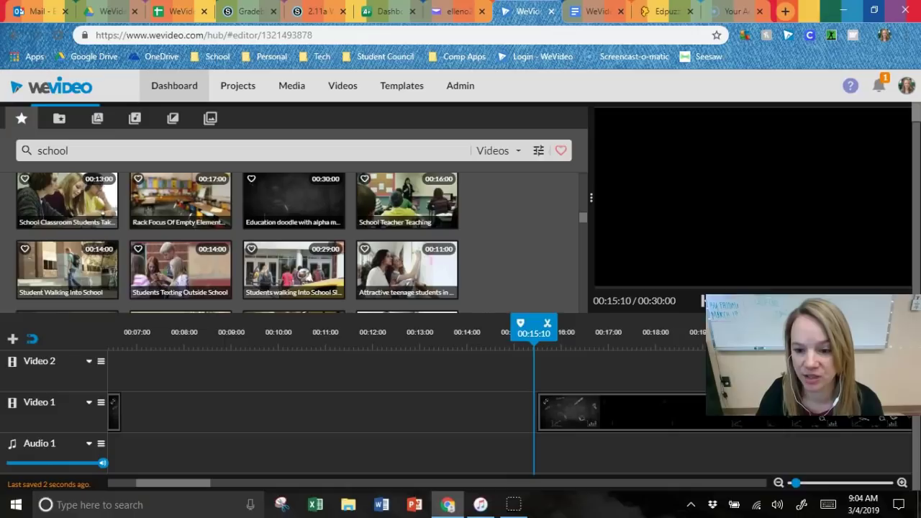
pyautogui.click(751, 302)
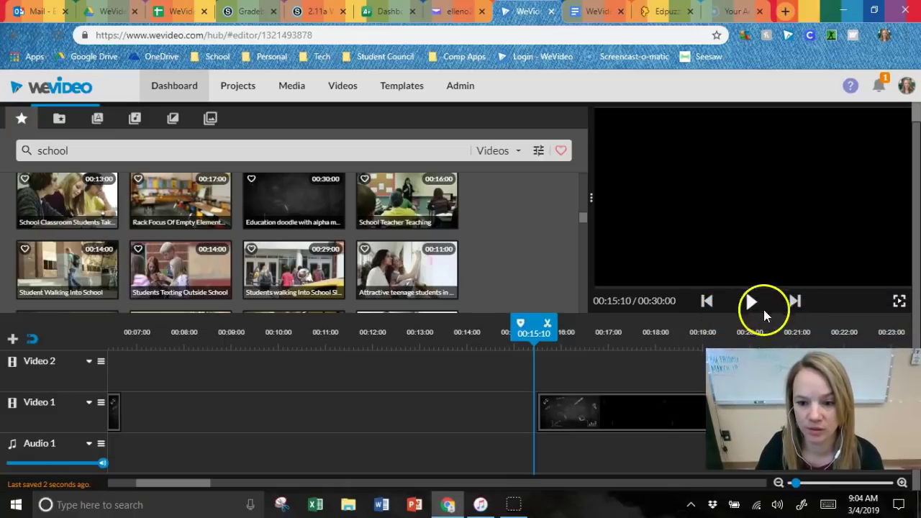
pyautogui.moveTo(527, 329); pyautogui.dragTo(510, 334)
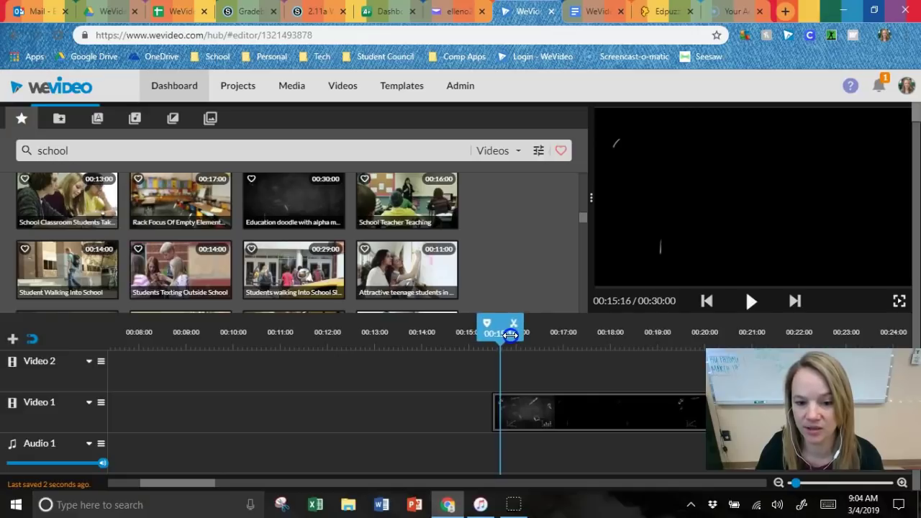
pyautogui.click(650, 402)
pyautogui.moveTo(795, 483); pyautogui.dragTo(767, 487)
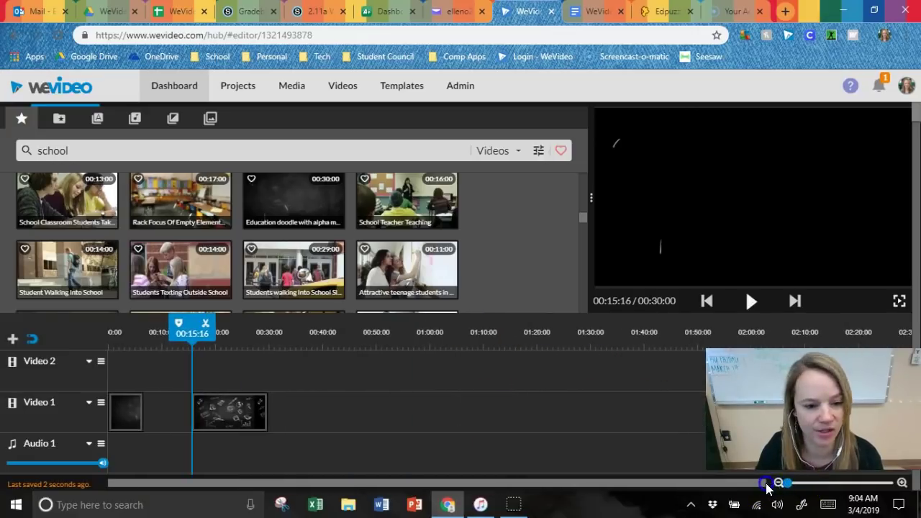
pyautogui.moveTo(197, 333); pyautogui.dragTo(168, 333)
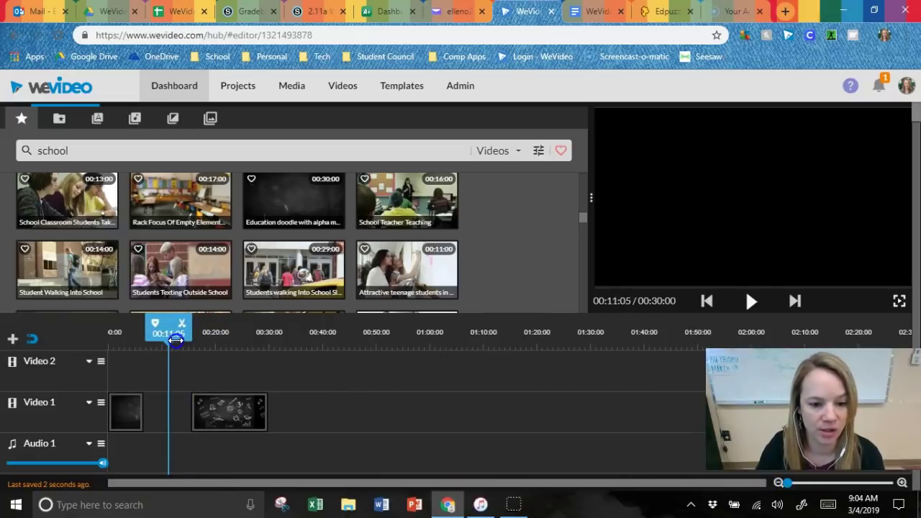
# Filter the "school" results by Images and look through the matching pictures
pyautogui.scroll(3, 487, 206)
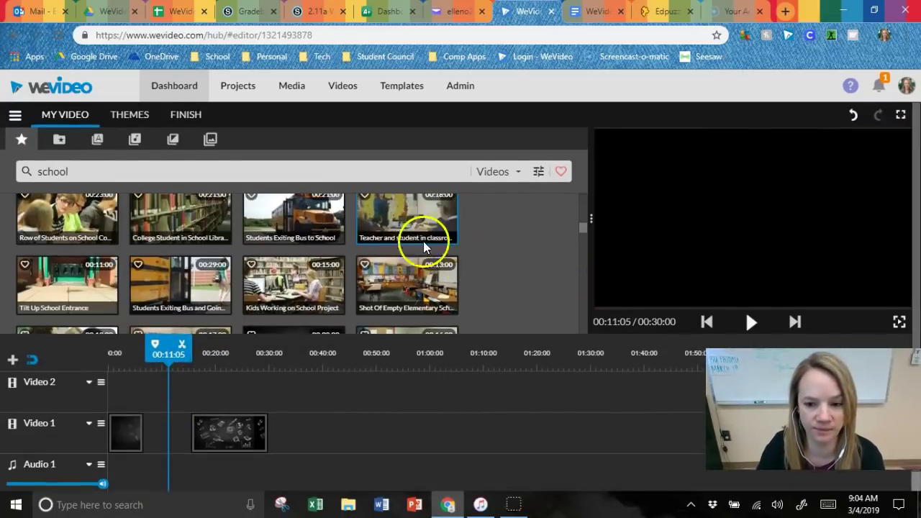
pyautogui.scroll(3, 390, 232)
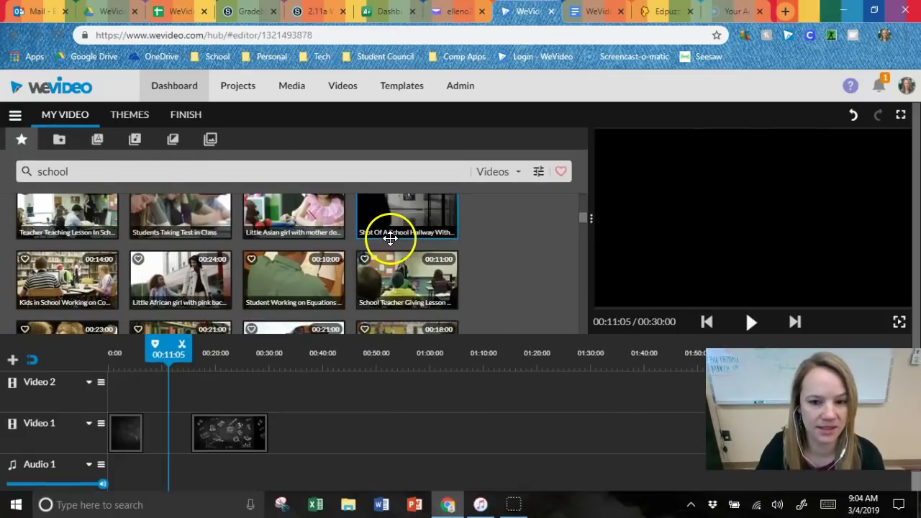
pyautogui.click(519, 175)
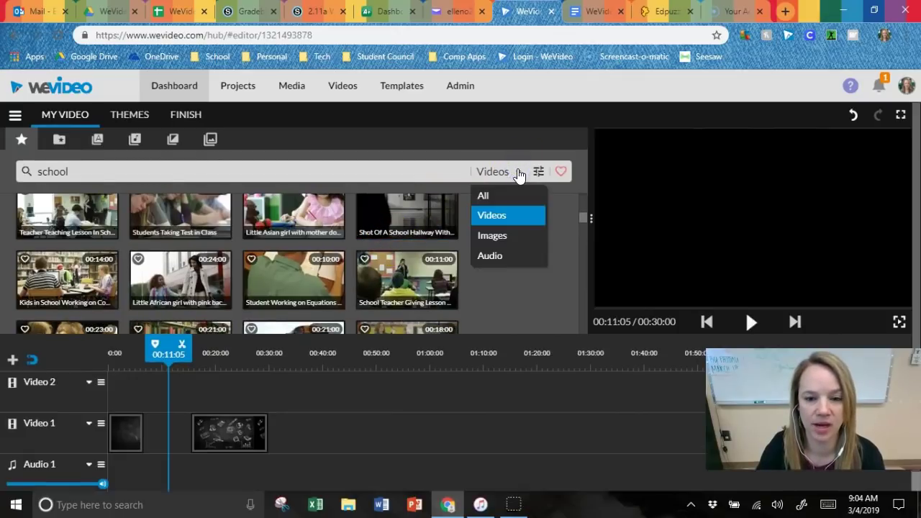
pyautogui.click(493, 235)
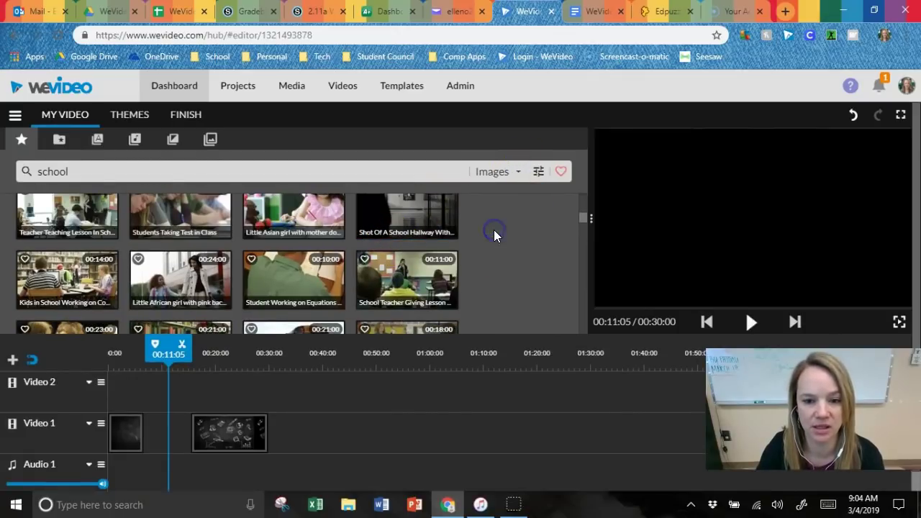
pyautogui.scroll(-2, 404, 294)
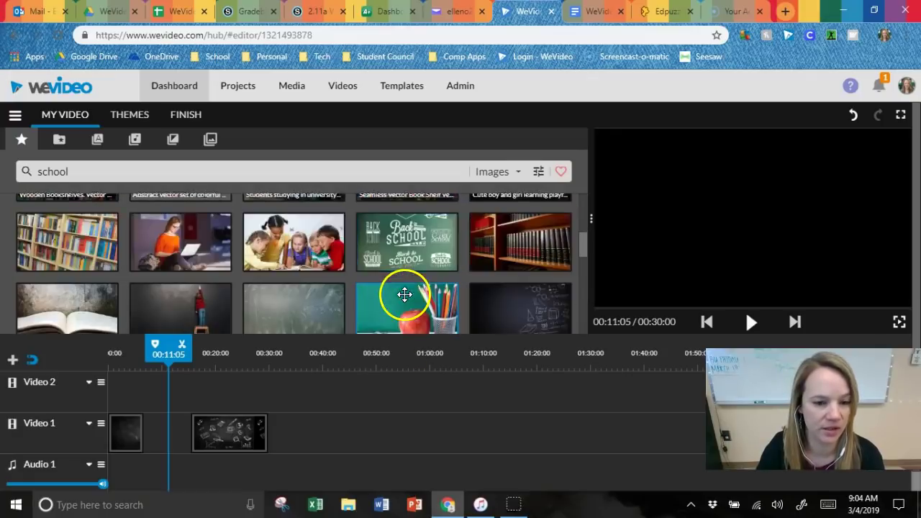
pyautogui.scroll(-1, 404, 295)
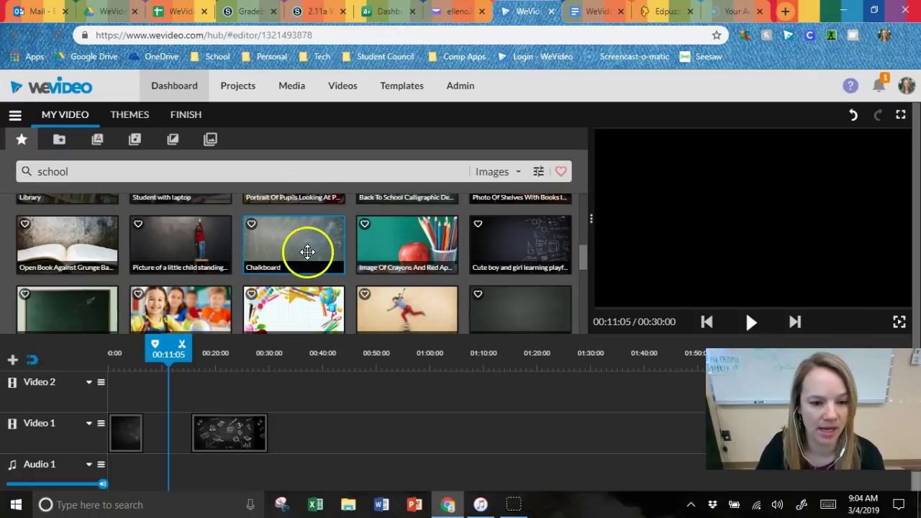
# Place the picture of a little child standing at the chalkboard on Video 1 after the last doodle piece, at 00:32:14
pyautogui.click(197, 240)
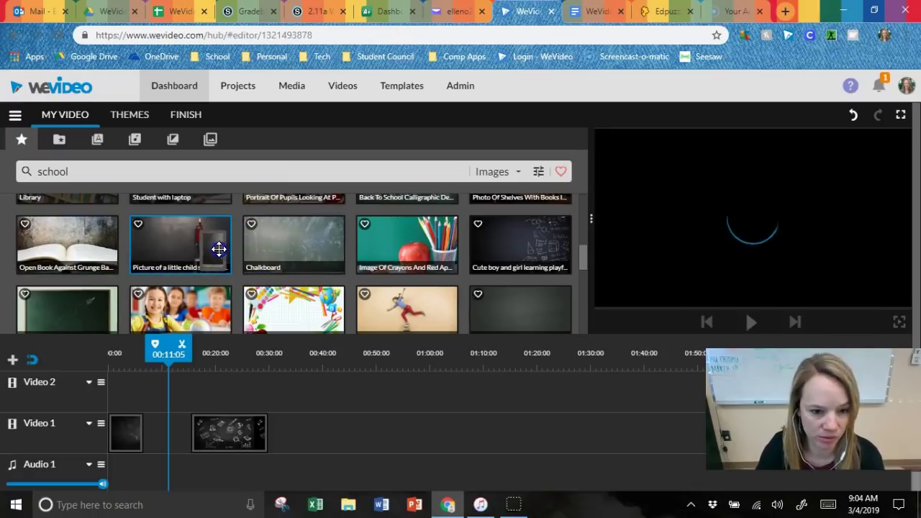
pyautogui.moveTo(341, 315); pyautogui.dragTo(257, 426)
pyautogui.click(312, 430)
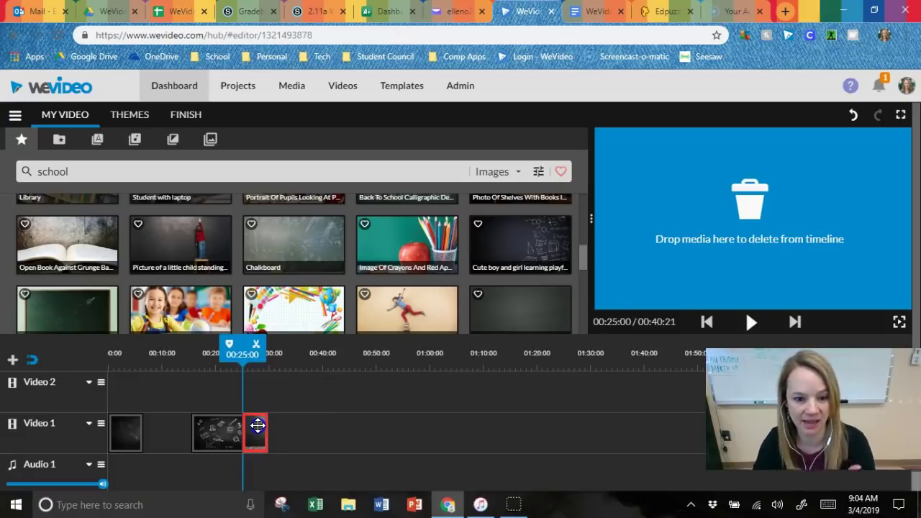
pyautogui.moveTo(257, 426); pyautogui.dragTo(296, 432)
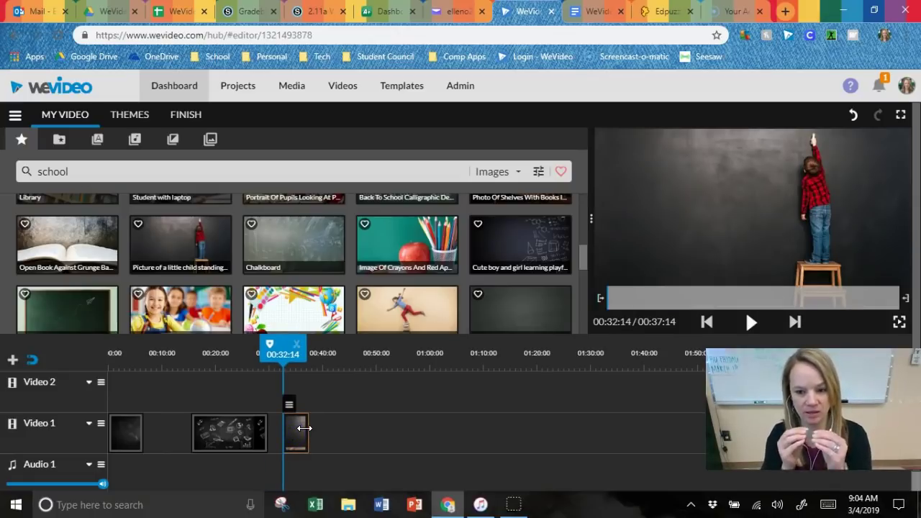
# Move the chalkboard child picture further along Video 1 so it starts at 00:34:12
pyautogui.moveTo(305, 427)
pyautogui.mouseDown()
pyautogui.moveTo(276, 442)
pyautogui.moveTo(306, 439)
pyautogui.moveTo(277, 432)
pyautogui.moveTo(292, 436)
pyautogui.mouseUp()
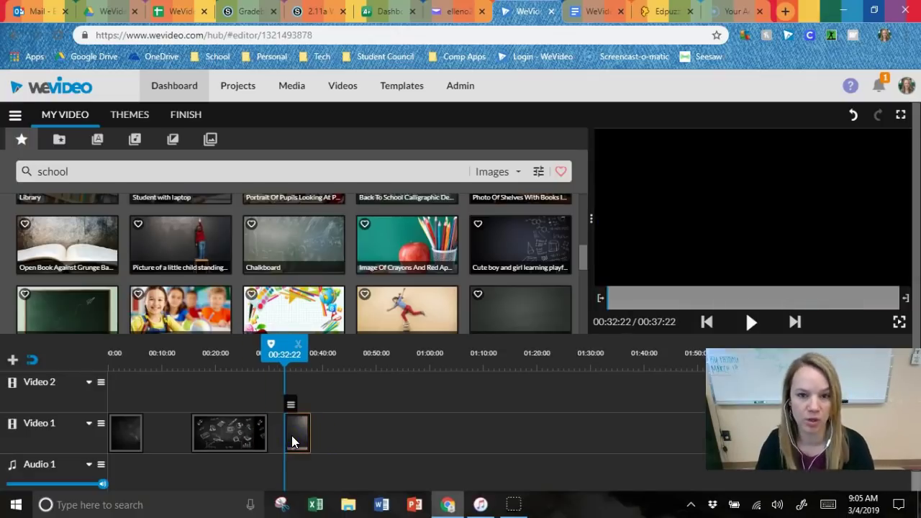
pyautogui.click(296, 440)
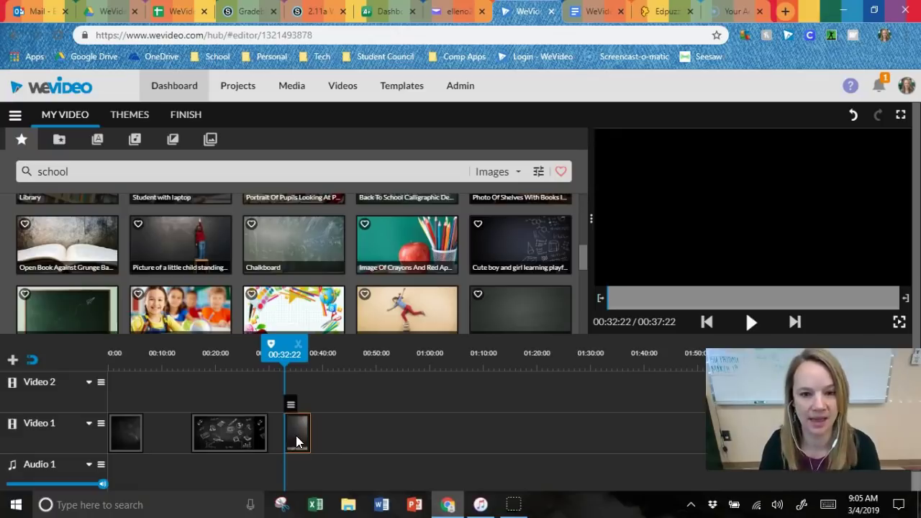
pyautogui.moveTo(295, 441)
pyautogui.mouseDown()
pyautogui.moveTo(310, 294)
pyautogui.moveTo(310, 430)
pyautogui.moveTo(300, 433)
pyautogui.moveTo(309, 443)
pyautogui.moveTo(223, 431)
pyautogui.moveTo(117, 436)
pyautogui.moveTo(330, 437)
pyautogui.mouseUp()
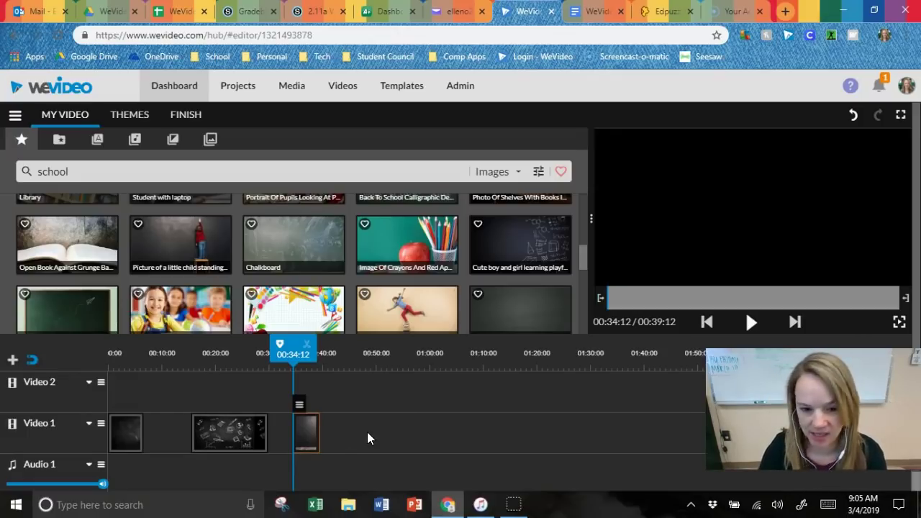
# Select all the clips on Video 1 and close the gaps between them
pyautogui.moveTo(306, 435)
pyautogui.mouseDown()
pyautogui.moveTo(129, 443)
pyautogui.moveTo(320, 435)
pyautogui.moveTo(123, 432)
pyautogui.moveTo(304, 428)
pyautogui.moveTo(160, 427)
pyautogui.moveTo(222, 439)
pyautogui.mouseUp()
pyautogui.rightClick(222, 439)
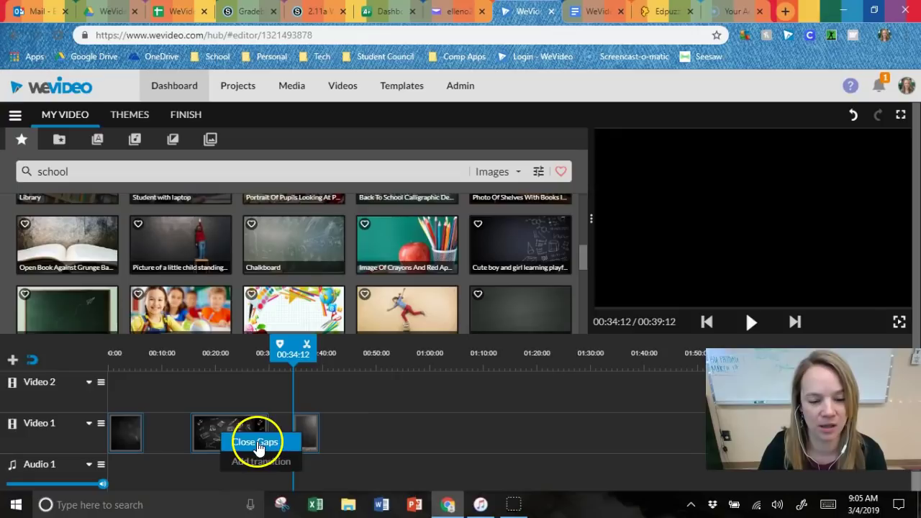
pyautogui.click(258, 444)
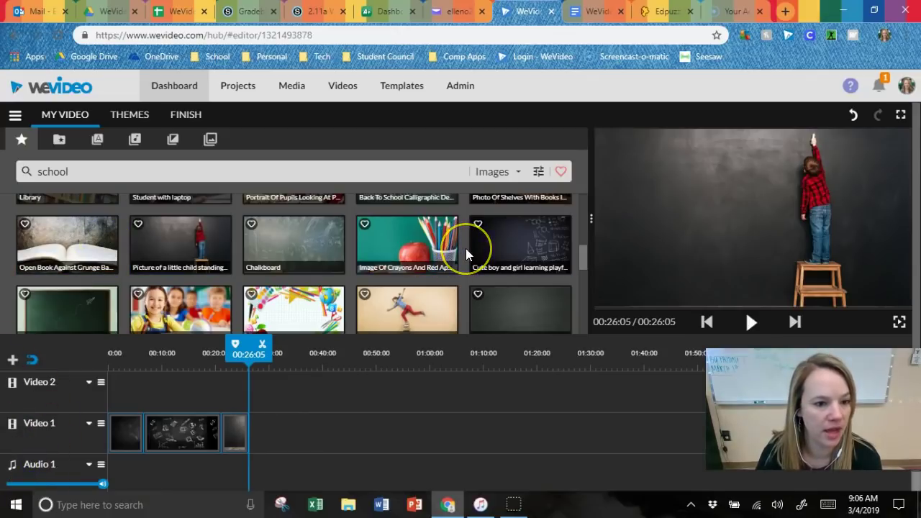
# Switch the category filter of the "school" results to Videos
pyautogui.click(519, 171)
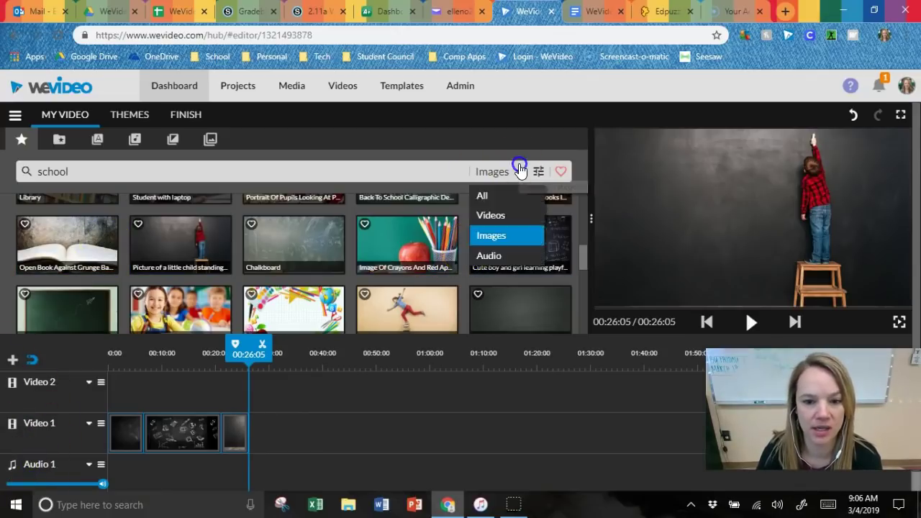
pyautogui.click(491, 172)
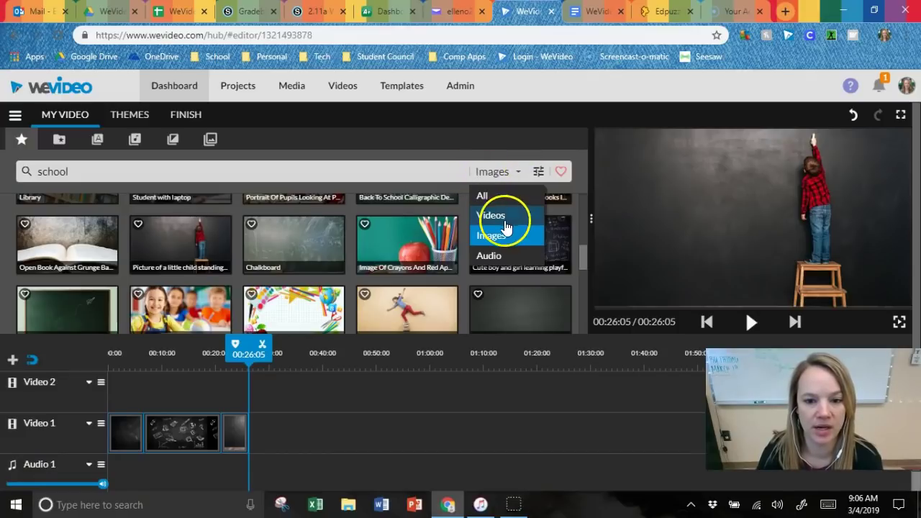
pyautogui.click(510, 216)
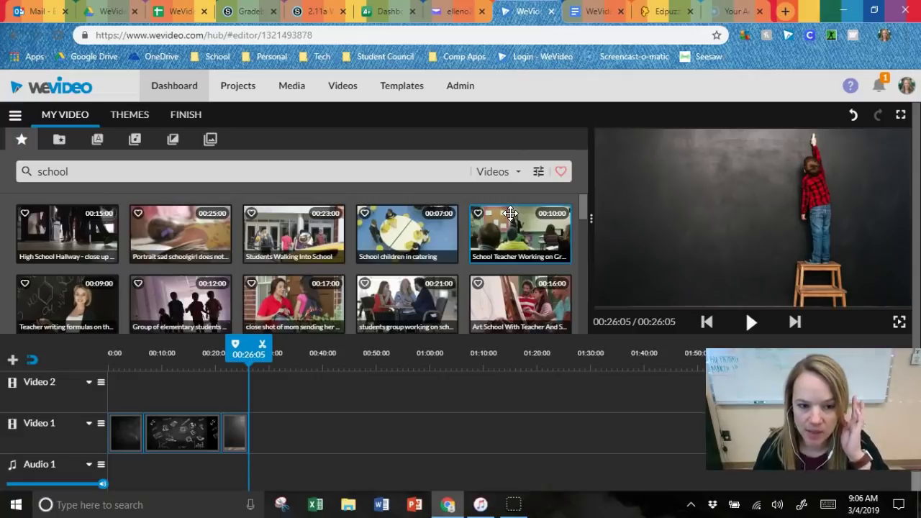
# Place the High School Hallway video clip on Video 1 after the chalkboard child picture, starting at 00:34:08
pyautogui.click(39, 226)
pyautogui.moveTo(41, 226)
pyautogui.mouseDown()
pyautogui.moveTo(292, 336)
pyautogui.moveTo(327, 409)
pyautogui.moveTo(325, 427)
pyautogui.moveTo(303, 423)
pyautogui.mouseUp()
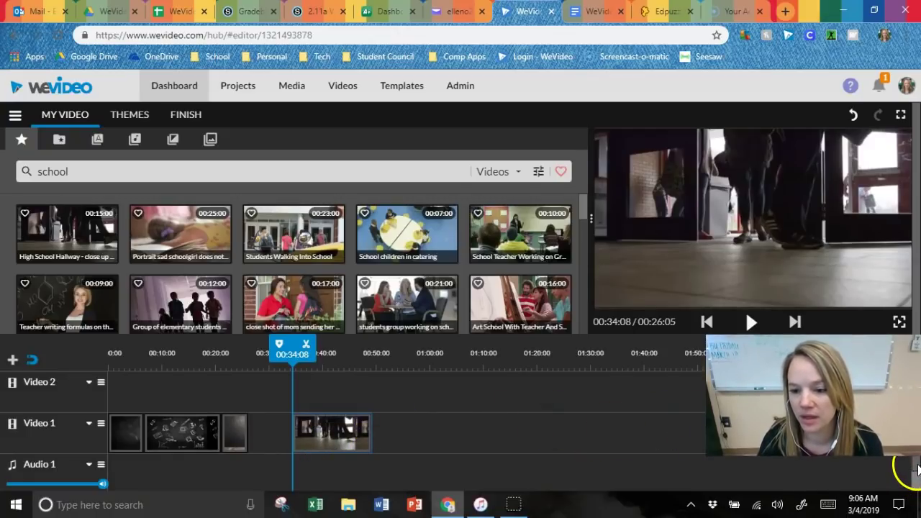
# Trim the beginning of the High School Hallway clip on Video 1 so it starts at 00:36:10
pyautogui.scroll(-1, 917, 475)
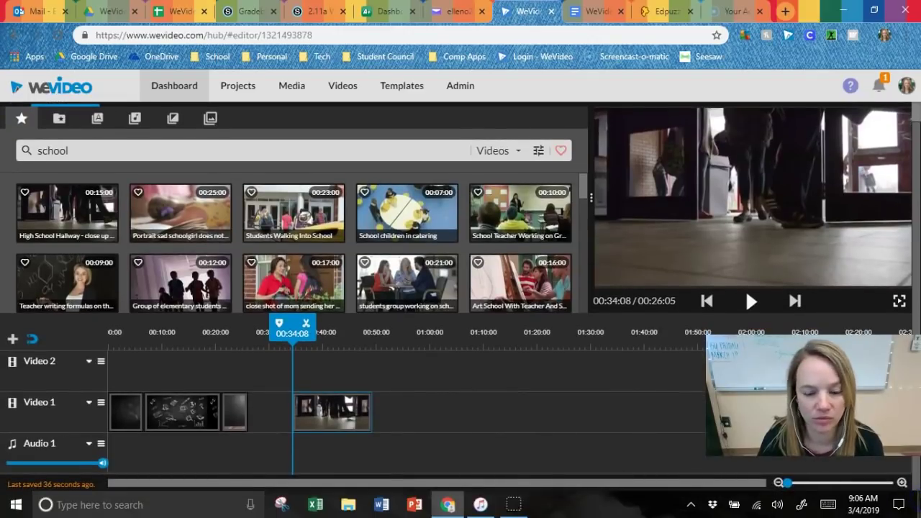
pyautogui.click(901, 482)
pyautogui.click(435, 415)
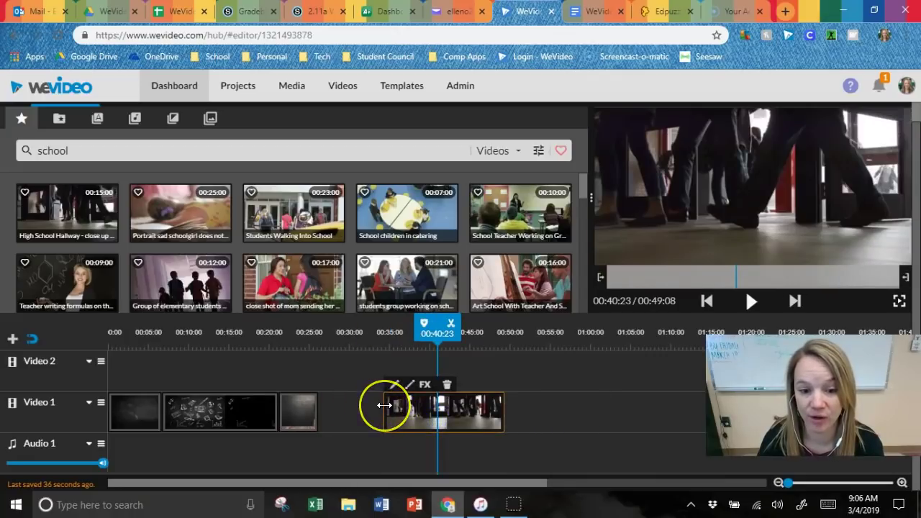
pyautogui.moveTo(384, 405); pyautogui.dragTo(395, 403)
pyautogui.click(401, 403)
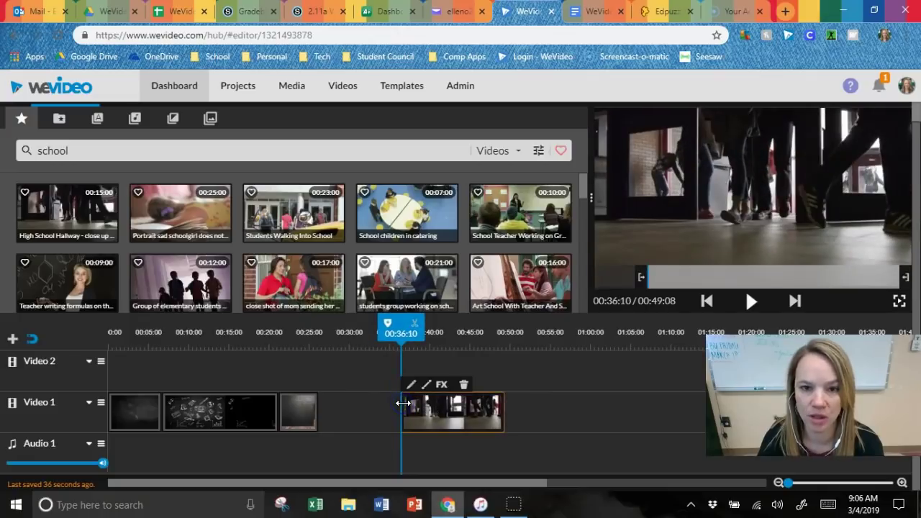
# Split the High School Hallway clip at 00:42:11 and delete the piece before the cut
pyautogui.moveTo(397, 330); pyautogui.dragTo(441, 334)
pyautogui.click(464, 411)
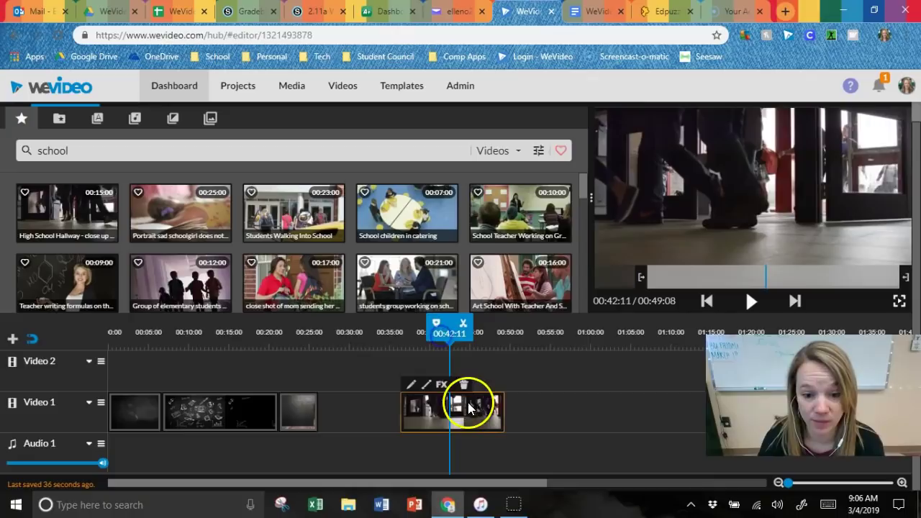
pyautogui.click(462, 324)
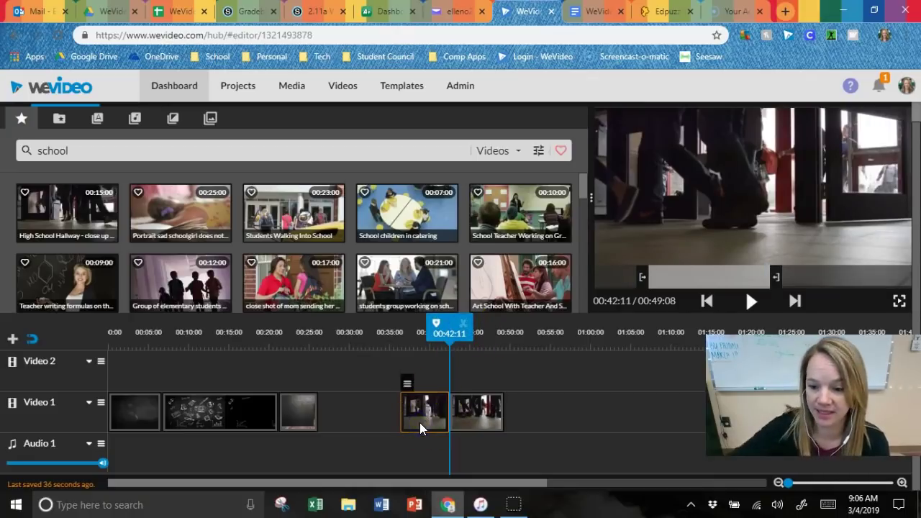
pyautogui.press('Delete')
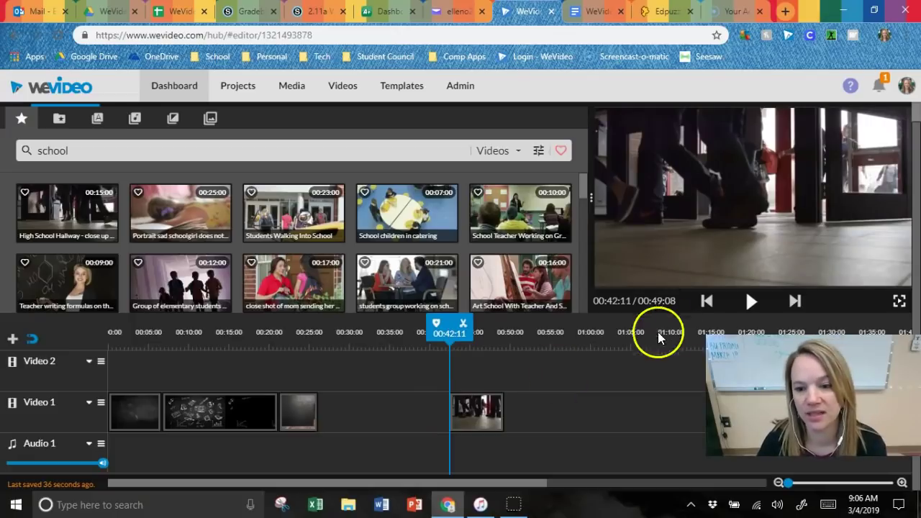
# Preview the remaining hallway piece briefly, and extend its beginning back to 00:41:03
pyautogui.click(752, 302)
pyautogui.click(752, 302)
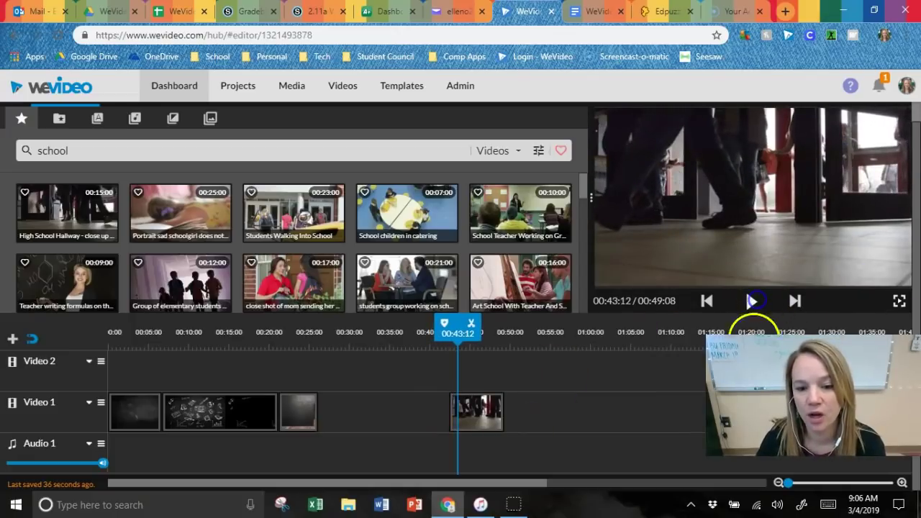
pyautogui.click(479, 408)
pyautogui.click(450, 411)
pyautogui.moveTo(449, 412); pyautogui.dragTo(437, 413)
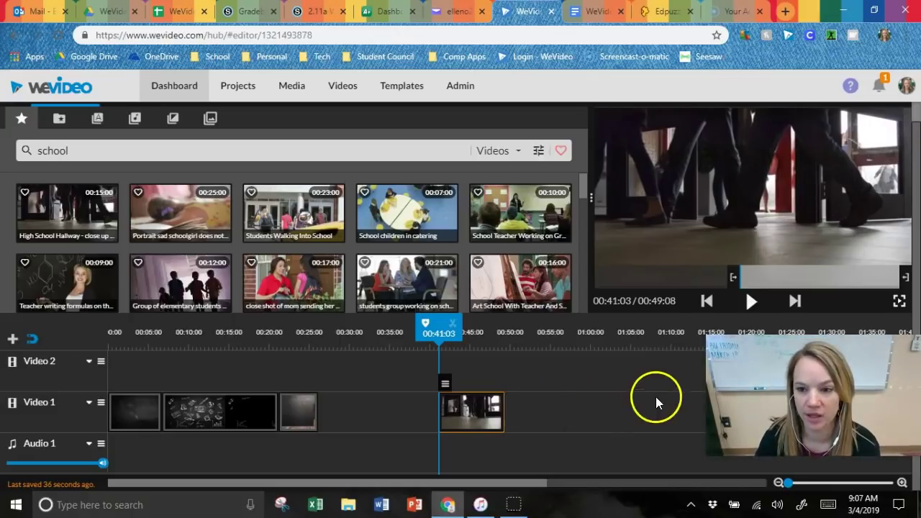
# Undo the extension of the hallway clip's beginning, trying out redo and undo on the recent edits
pyautogui.scroll(1, 910, 223)
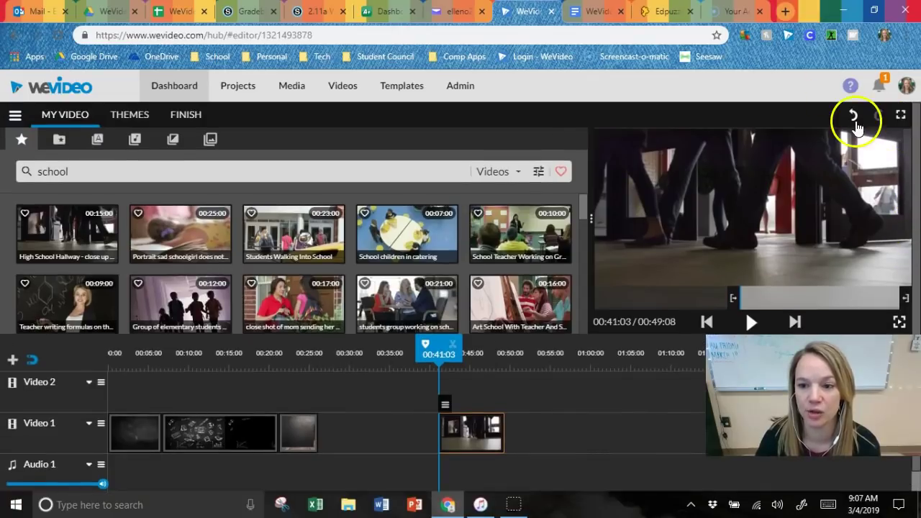
pyautogui.click(852, 118)
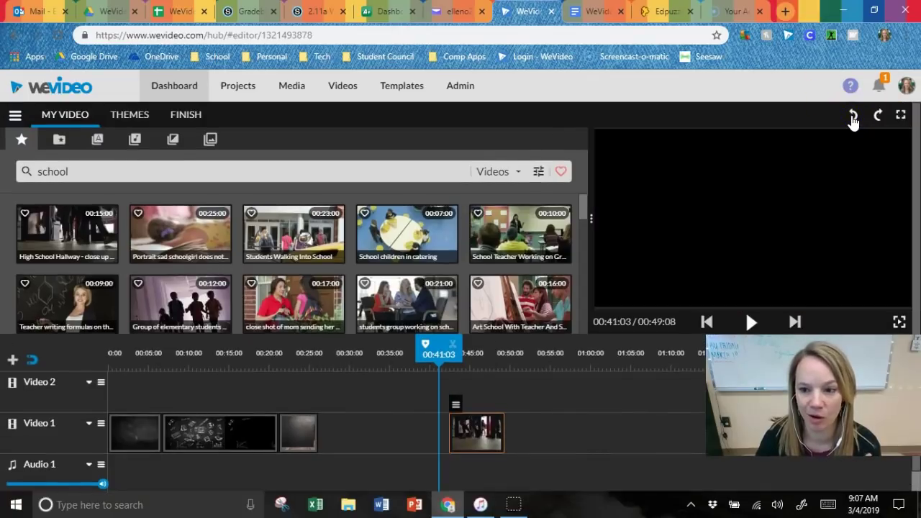
pyautogui.click(853, 121)
pyautogui.click(856, 121)
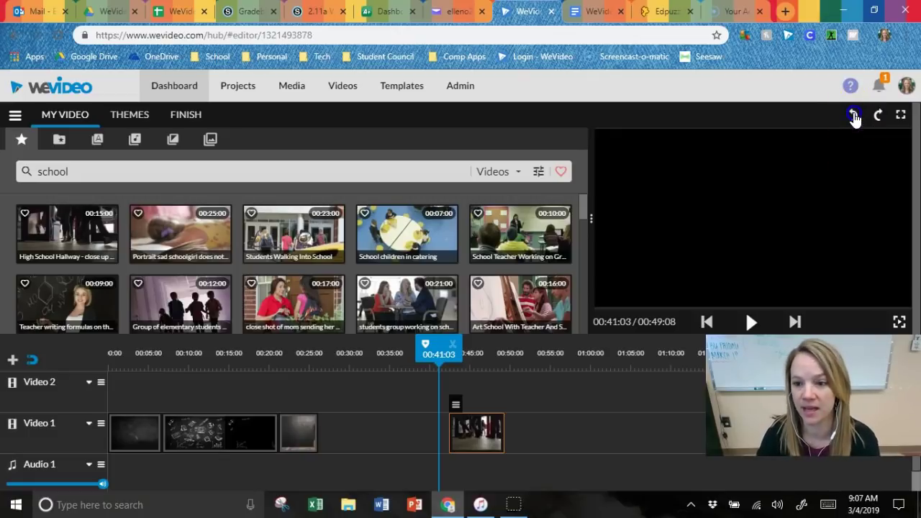
pyautogui.click(877, 118)
pyautogui.click(878, 119)
pyautogui.click(853, 115)
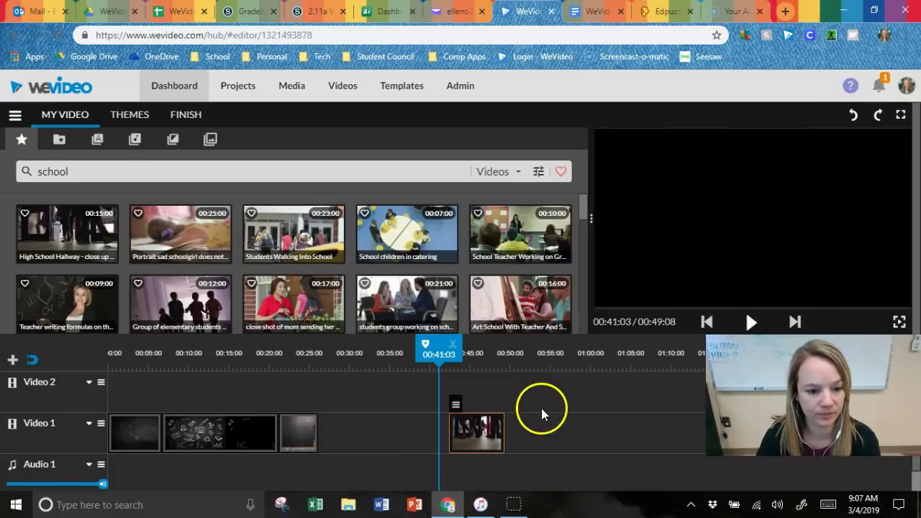